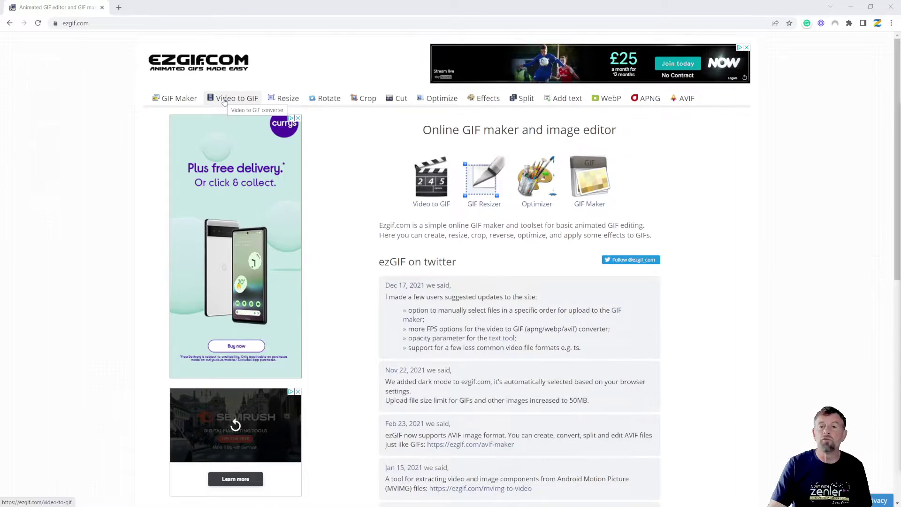
# Step: Start an Animated GIF Maker upload and browse into the ZEN folder
pyautogui.click(172, 100)
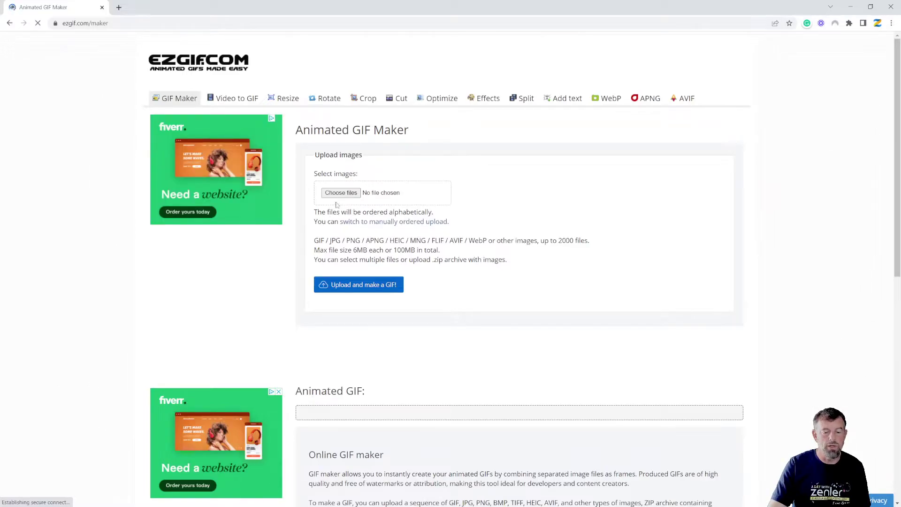
pyautogui.click(337, 194)
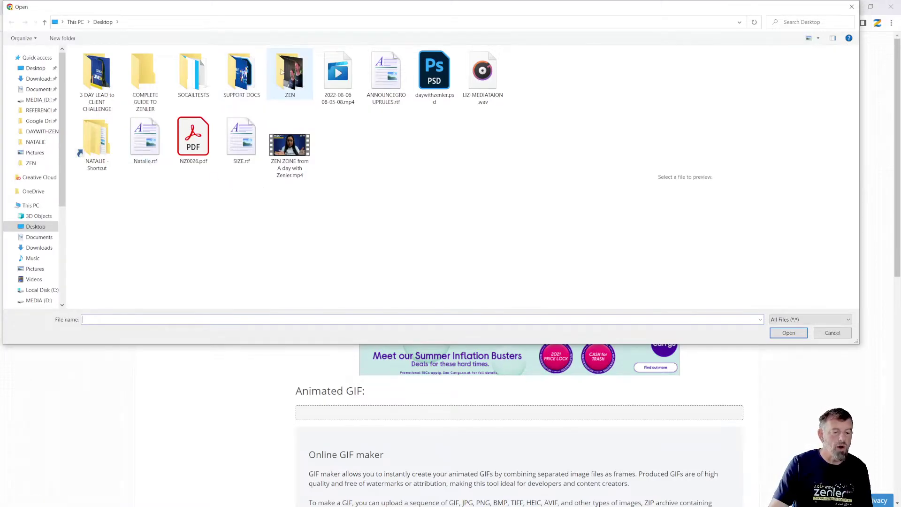
pyautogui.doubleClick(291, 72)
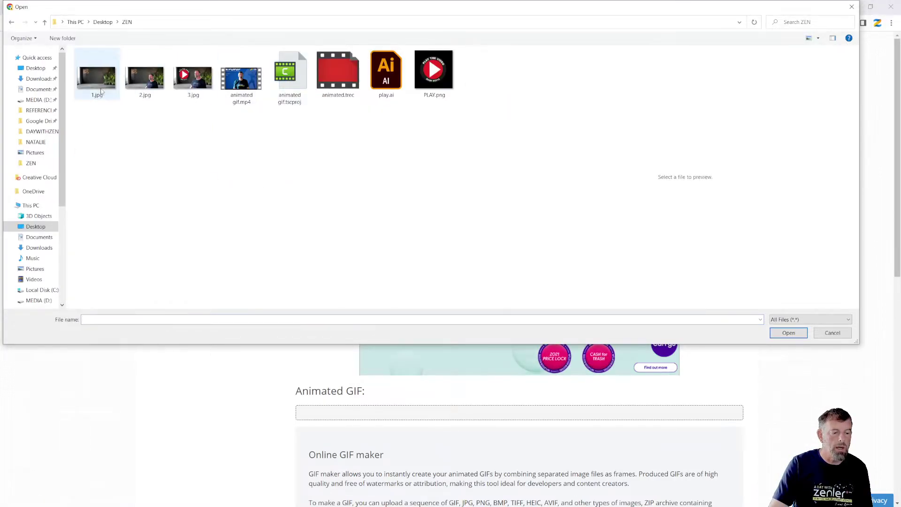
# Step: Select 1.jpg, 2.jpg and 3.jpg and upload them as frames
pyautogui.click(98, 76)
pyautogui.keyDown('ctrl'); pyautogui.click(141, 84); pyautogui.keyUp('ctrl')
pyautogui.keyDown('ctrl'); pyautogui.click(191, 91); pyautogui.keyUp('ctrl')
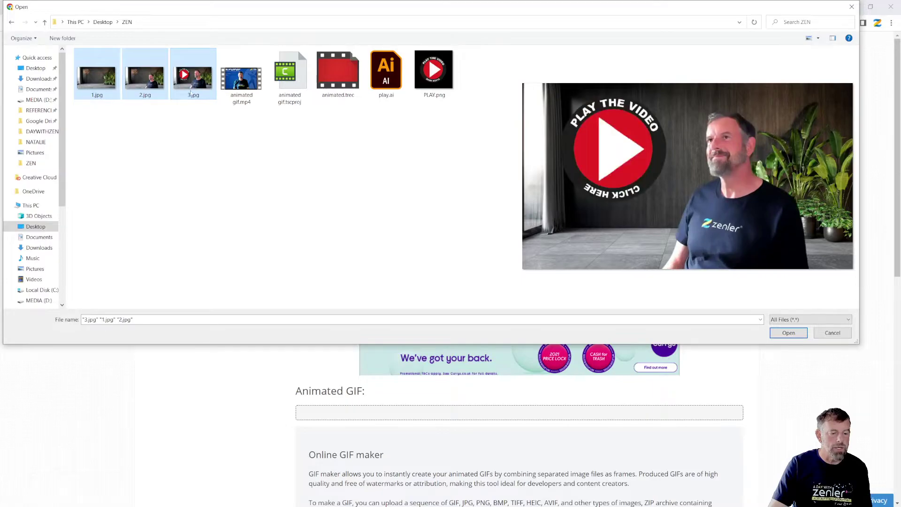
pyautogui.click(113, 112)
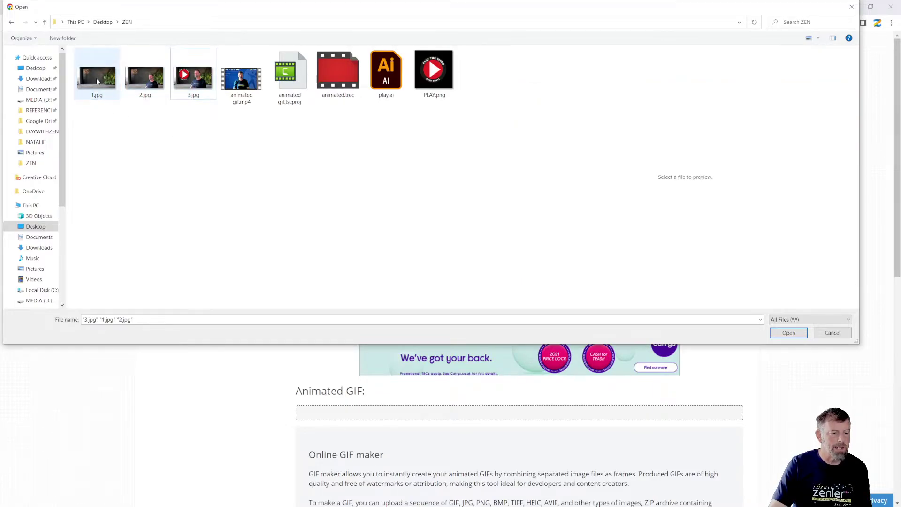
pyautogui.click(99, 81)
pyautogui.keyDown('ctrl'); pyautogui.click(192, 78); pyautogui.keyUp('ctrl')
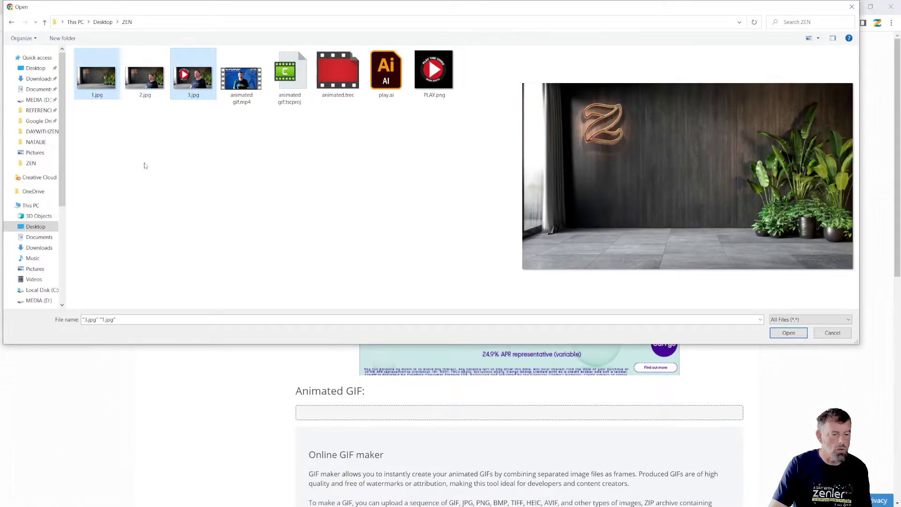
pyautogui.keyDown('ctrl'); pyautogui.click(145, 77); pyautogui.keyUp('ctrl')
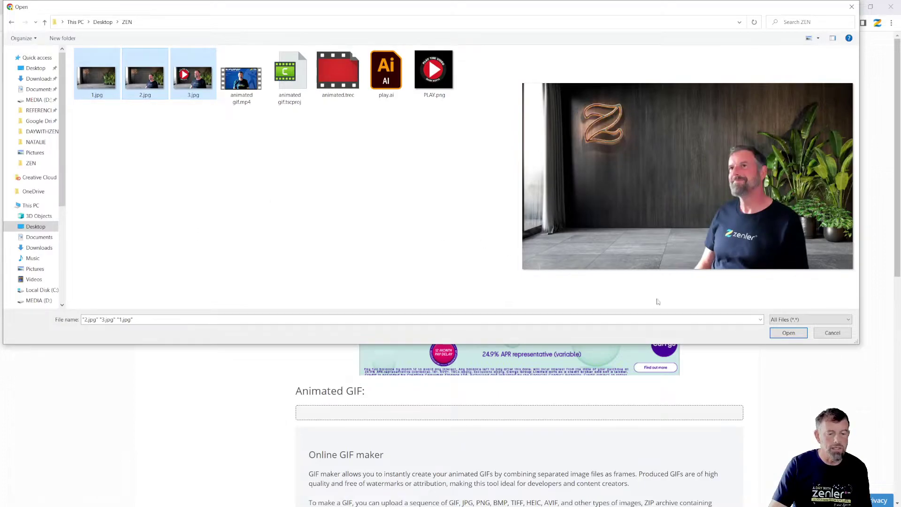
pyautogui.click(788, 333)
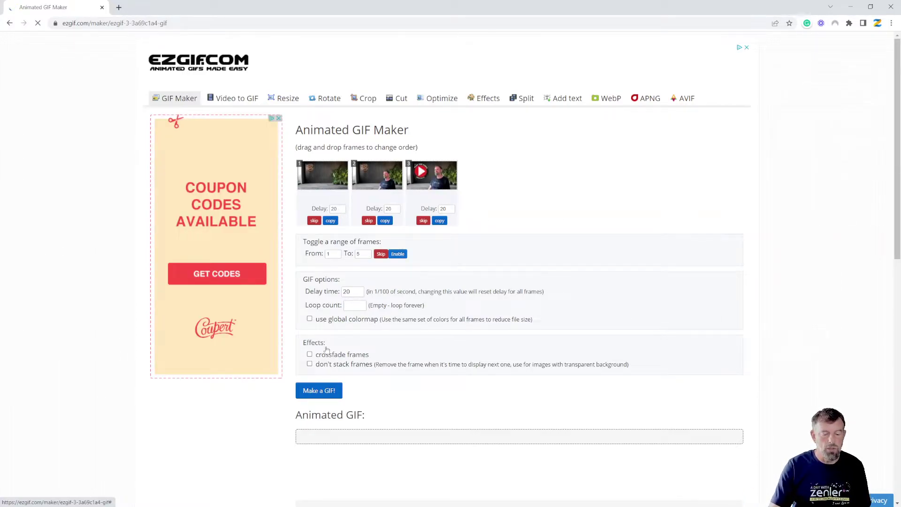
# Step: Generate a 3-frame 1200×675 animated GIF from the uploaded frames and check the preview
pyautogui.click(320, 394)
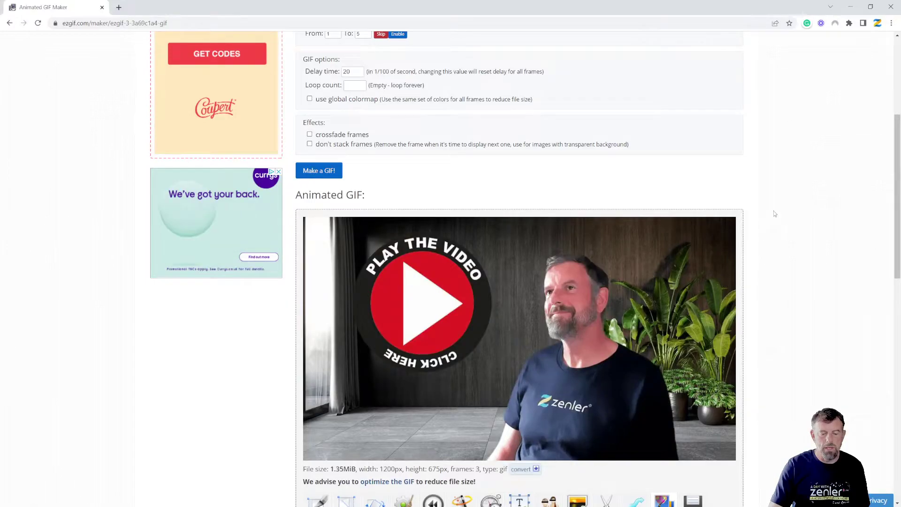
pyautogui.scroll(5, 773, 213)
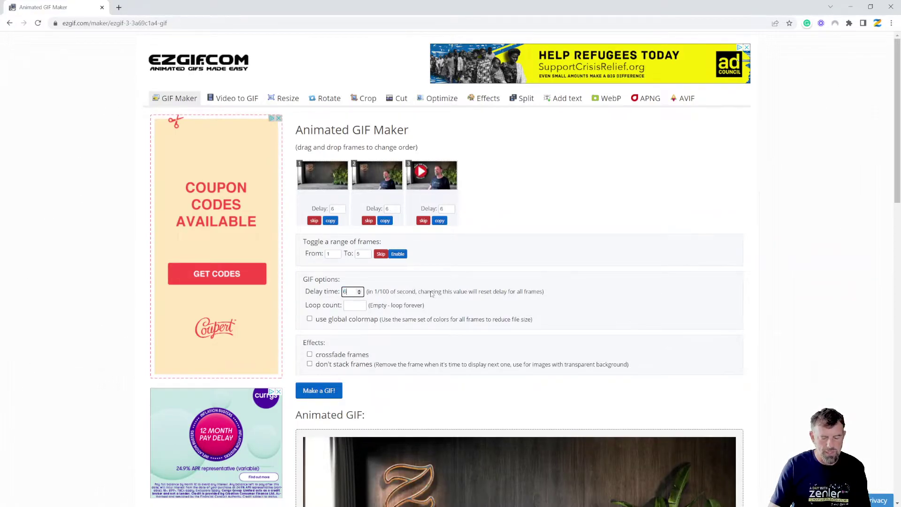
# Step: Regenerate the GIF with every frame's delay at 60
pyautogui.scroll(-2, 329, 310)
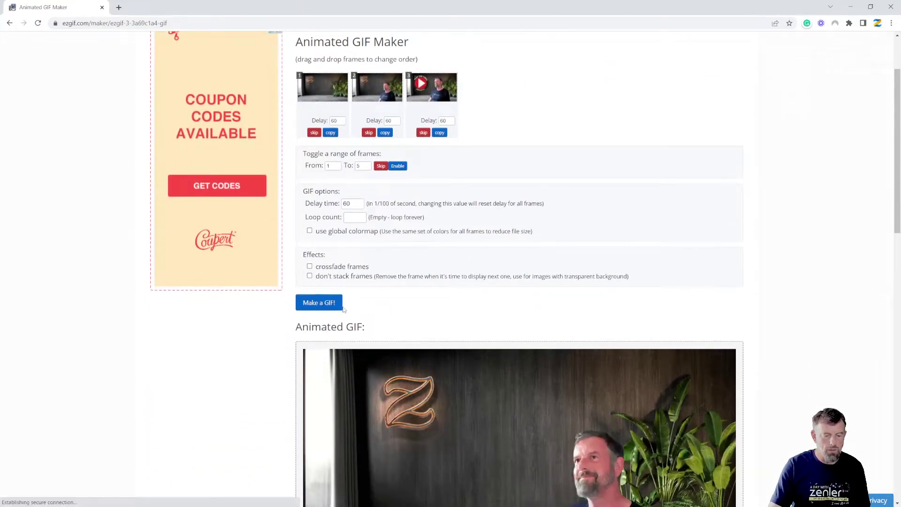
pyautogui.click(323, 305)
pyautogui.scroll(-3, 458, 285)
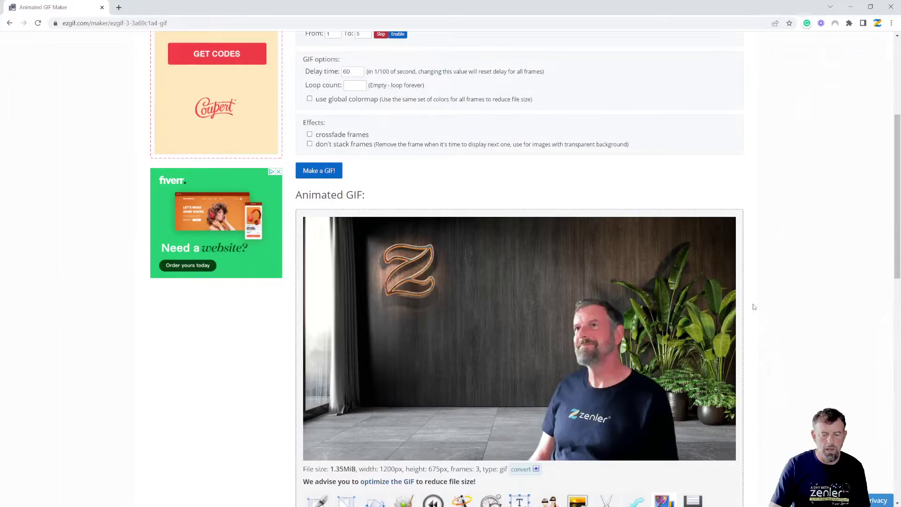
pyautogui.scroll(1, 754, 306)
pyautogui.scroll(2, 346, 210)
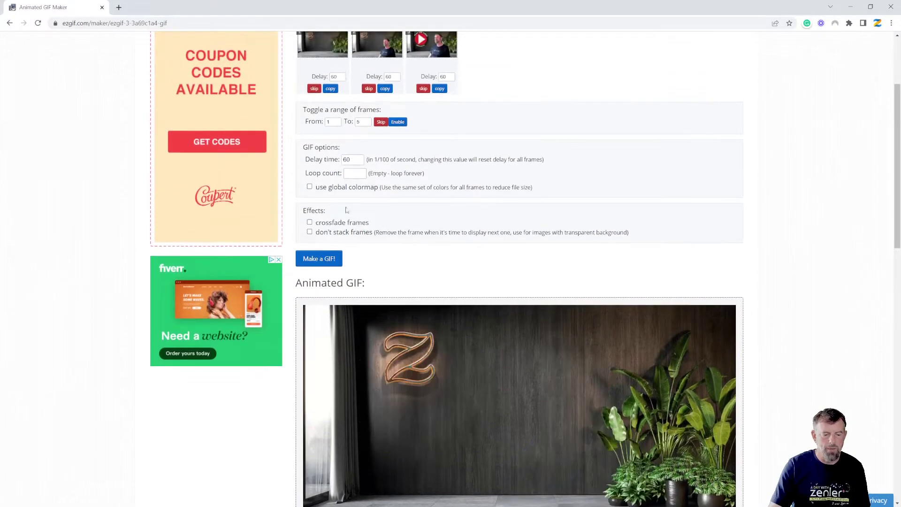
# Step: Change the frame delay to 10 and regenerate the GIF to preview the speed
pyautogui.doubleClick(350, 160)
pyautogui.write('10')
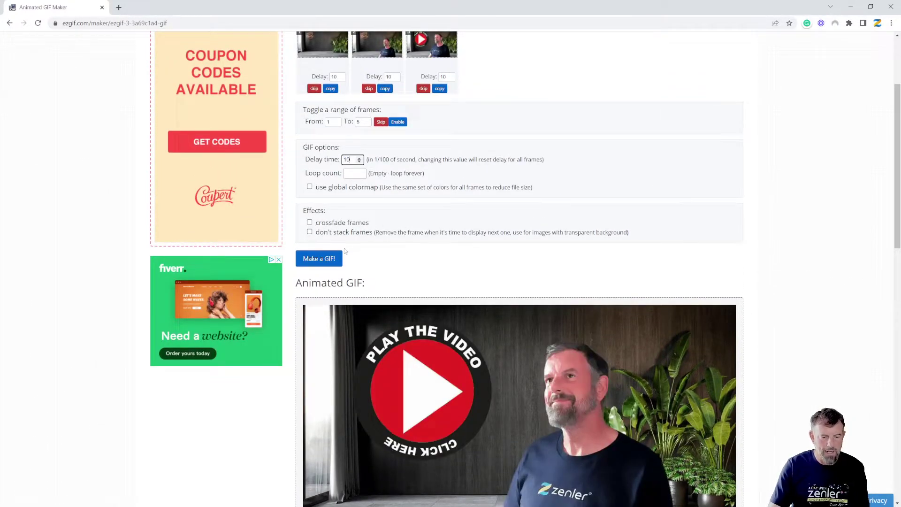
pyautogui.click(319, 258)
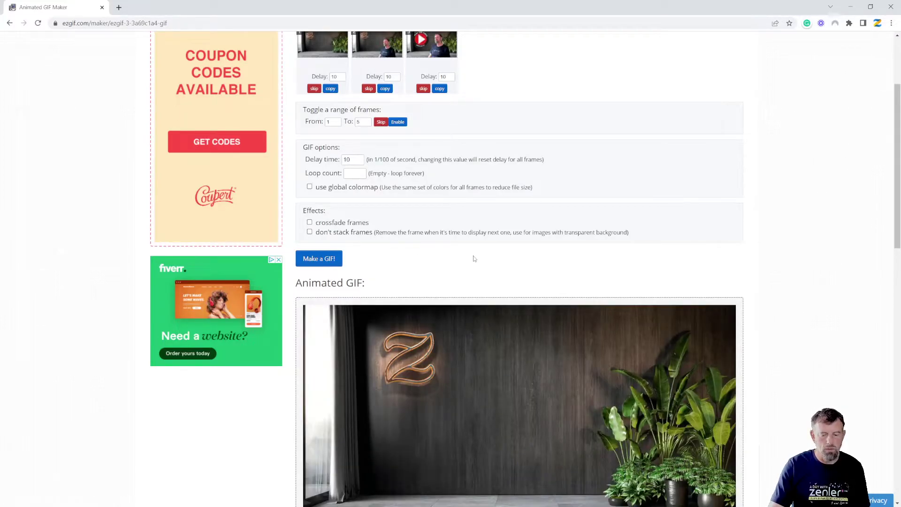
pyautogui.scroll(-2, 613, 241)
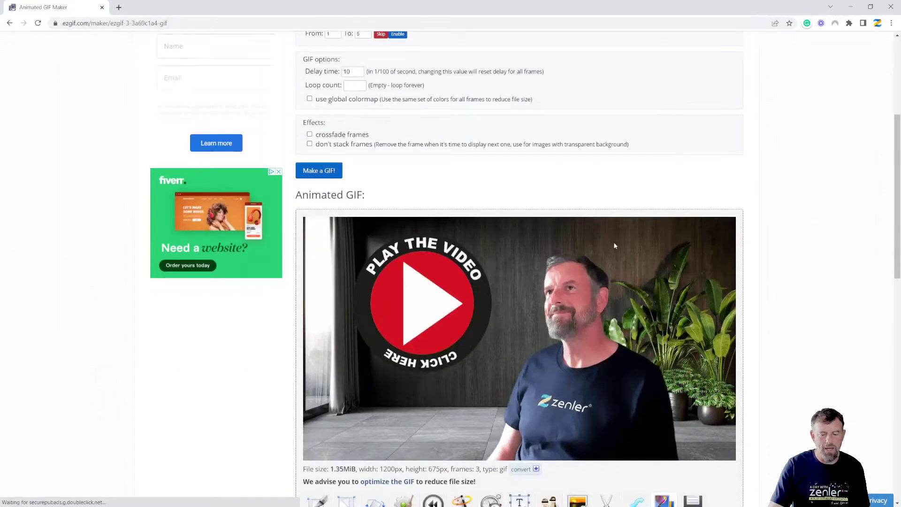
pyautogui.scroll(4, 475, 224)
# Step: Set the delay to 25 and regenerate, giving a 1.35 MiB 1200×675 GIF
pyautogui.doubleClick(347, 247)
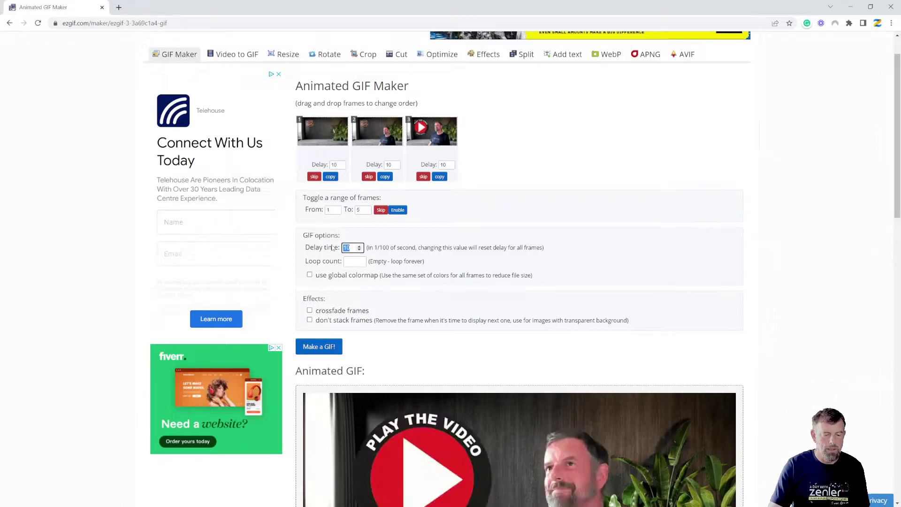
pyautogui.write('25')
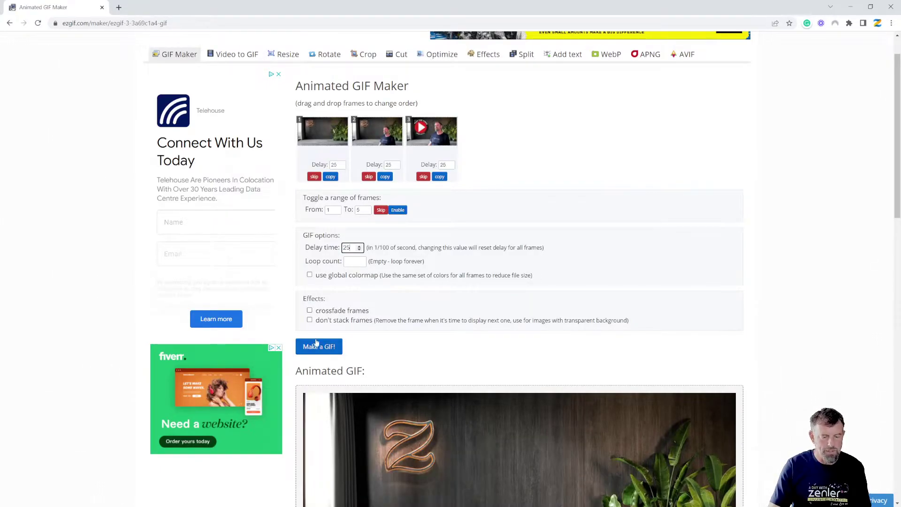
pyautogui.click(317, 346)
pyautogui.scroll(-3, 624, 269)
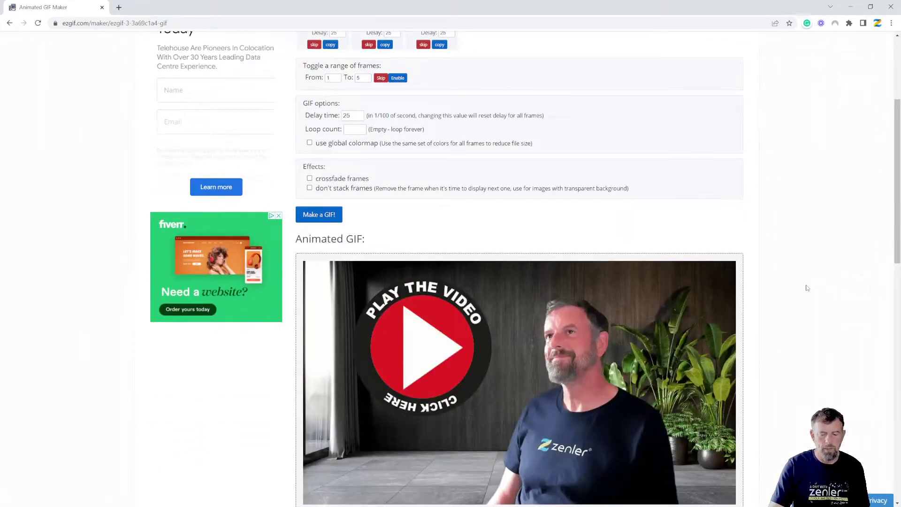
pyautogui.scroll(-2, 807, 288)
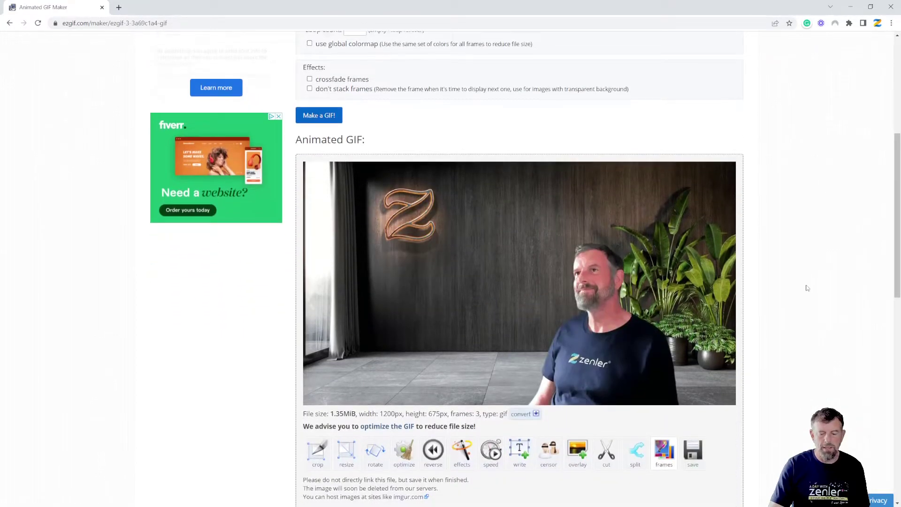
pyautogui.scroll(-2, 807, 288)
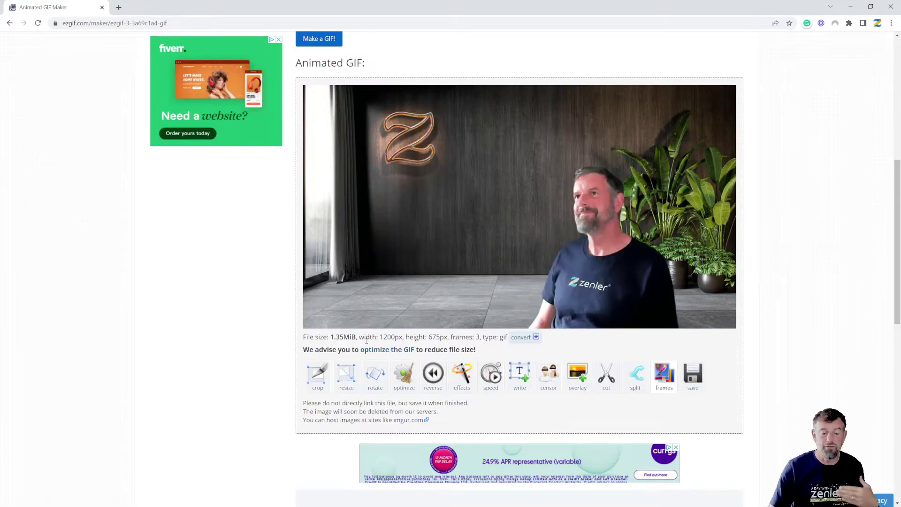
# Step: Resize the GIF to width 600, producing a 600×338, 375.8 KiB animation
pyautogui.click(384, 371)
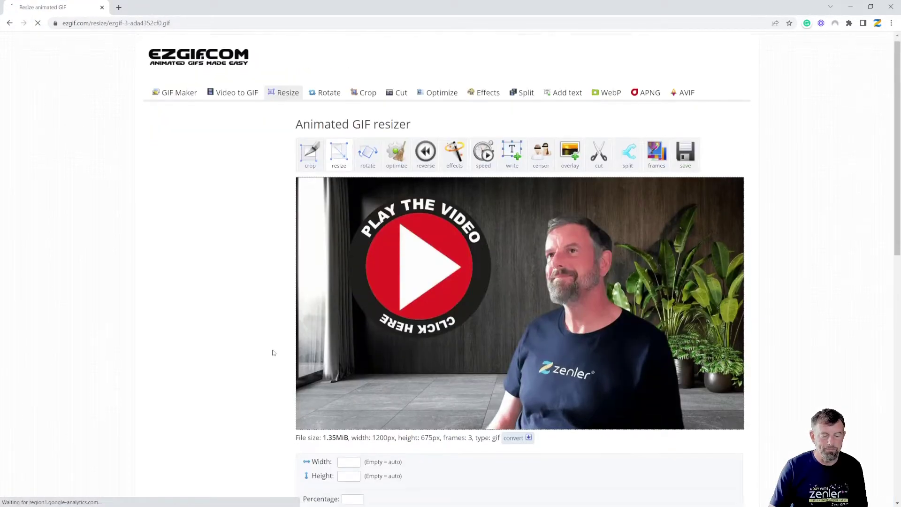
pyautogui.scroll(-3, 344, 337)
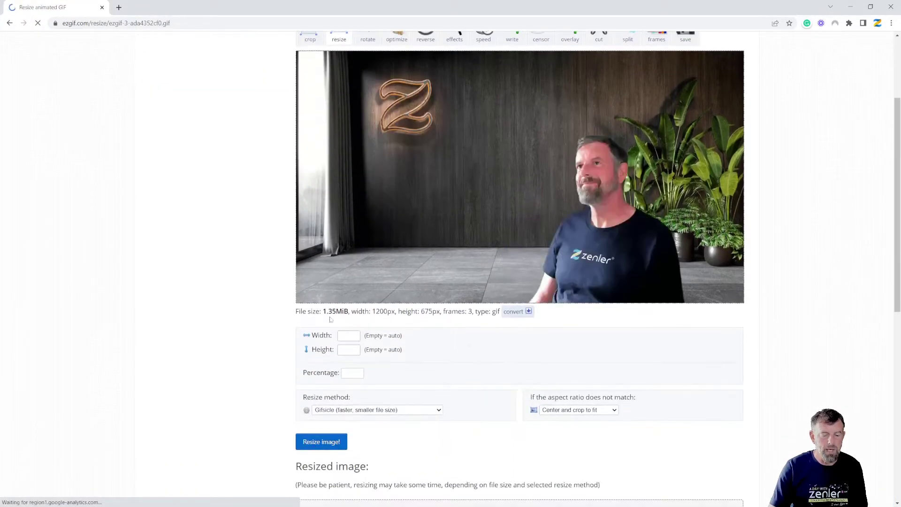
pyautogui.click(345, 336)
pyautogui.write('600')
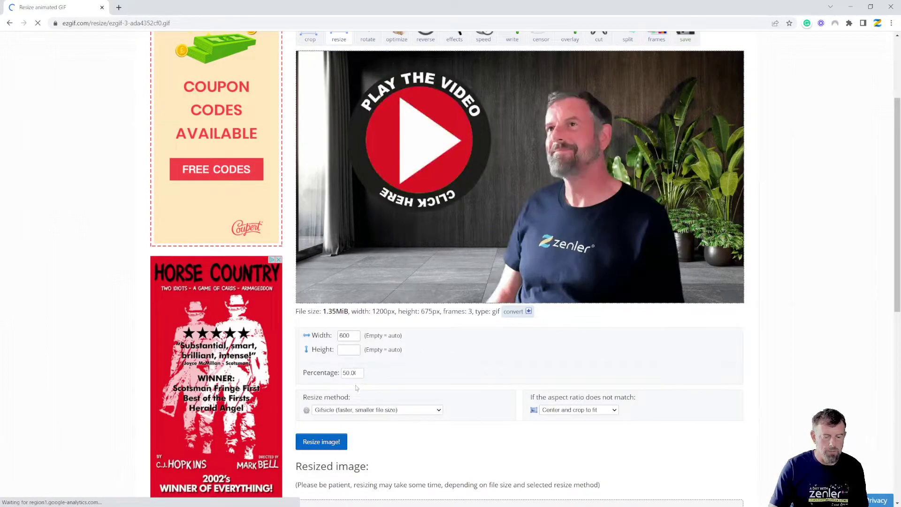
pyautogui.click(321, 444)
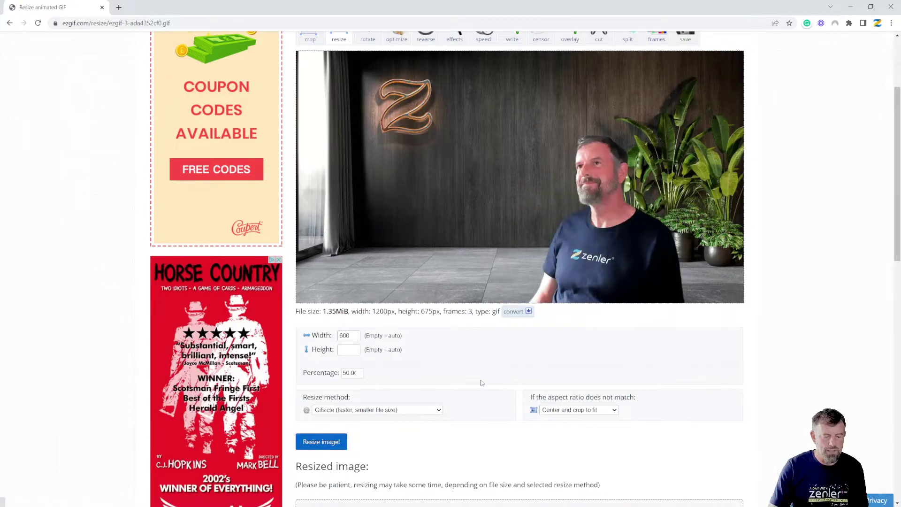
pyautogui.scroll(-5, 669, 355)
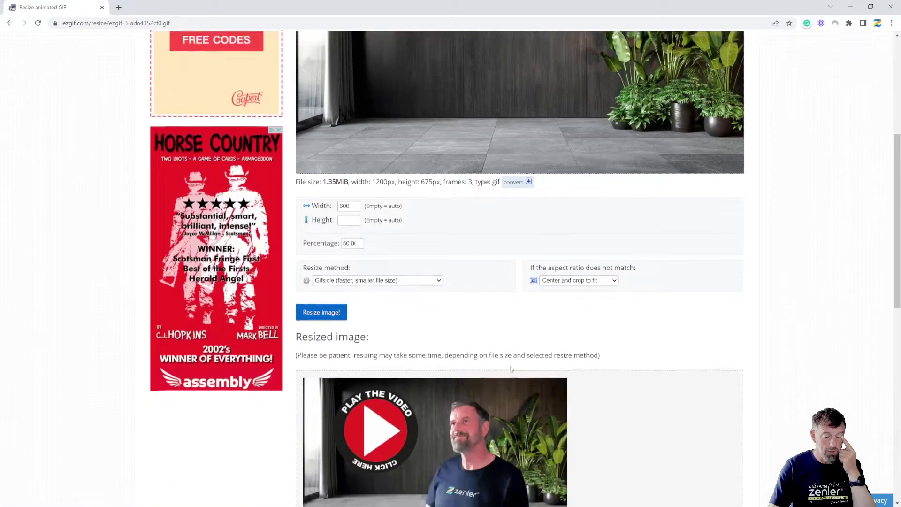
pyautogui.scroll(-1, 669, 355)
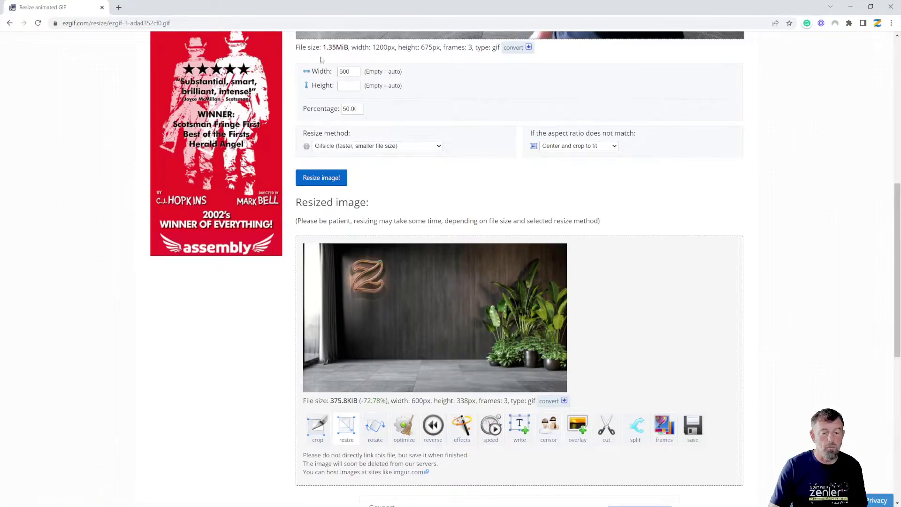
pyautogui.scroll(-3, 531, 319)
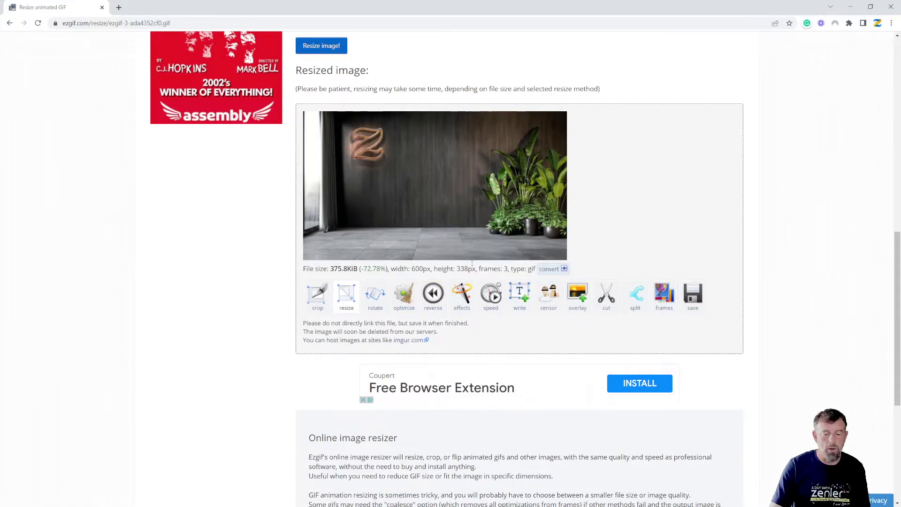
pyautogui.scroll(5, 338, 191)
pyautogui.scroll(-5, 373, 329)
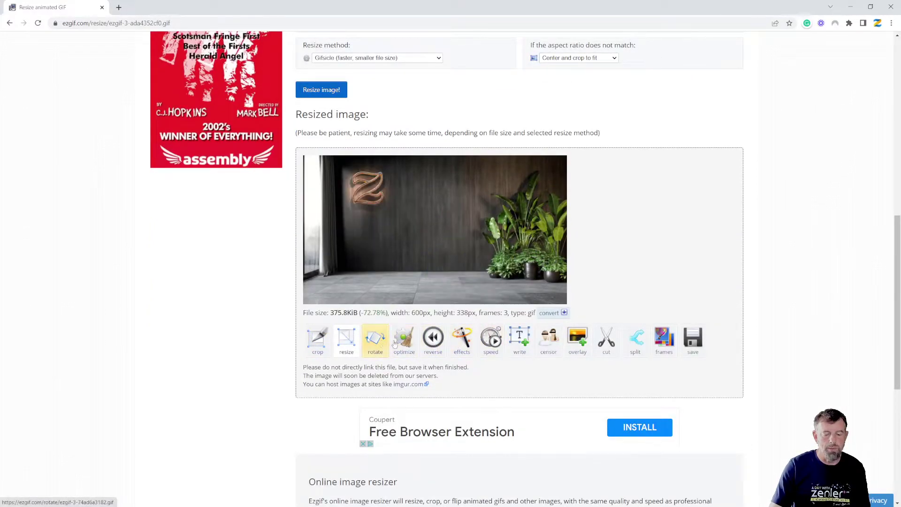
# Step: Optimize the 600px GIF with lossy compression, bringing it down to 199.73 KiB
pyautogui.click(427, 345)
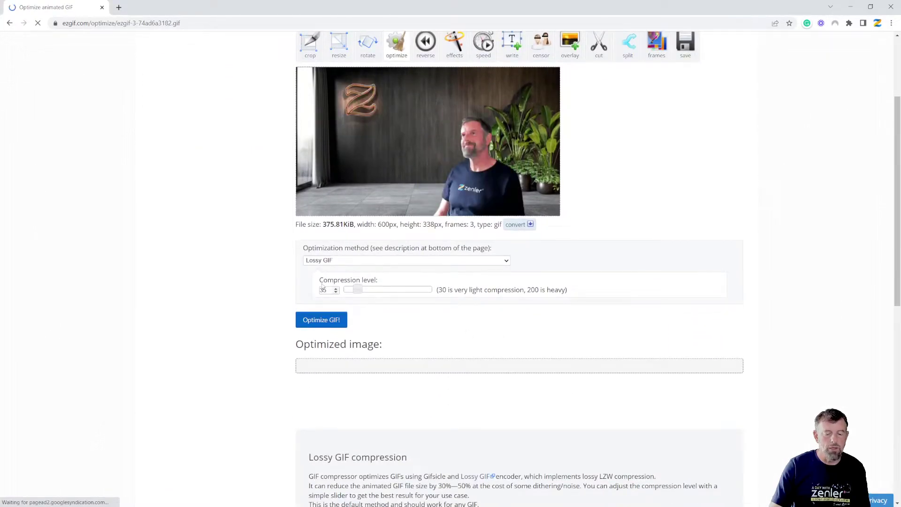
pyautogui.click(322, 323)
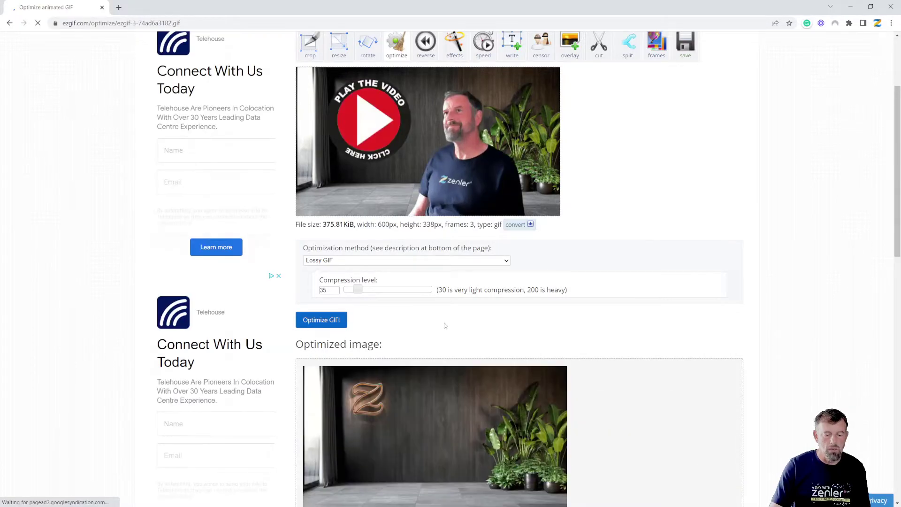
pyautogui.scroll(-3, 443, 322)
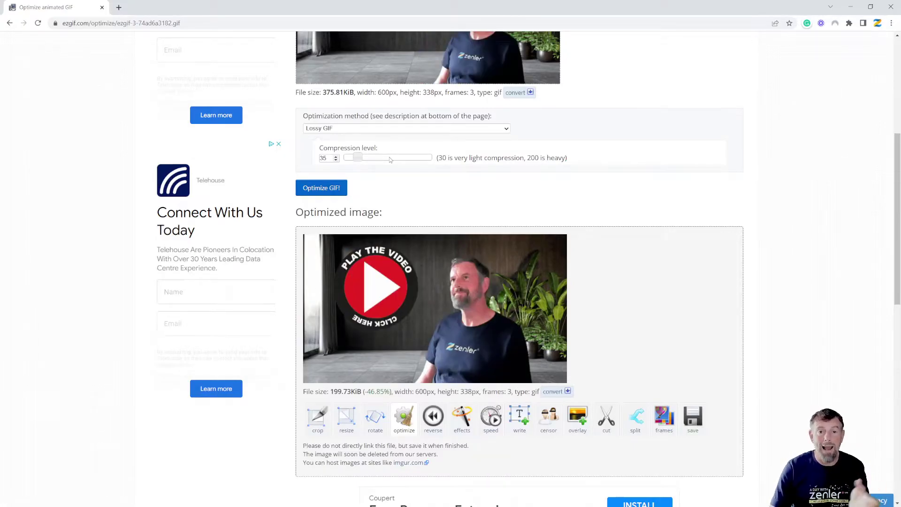
pyautogui.scroll(-1, 698, 175)
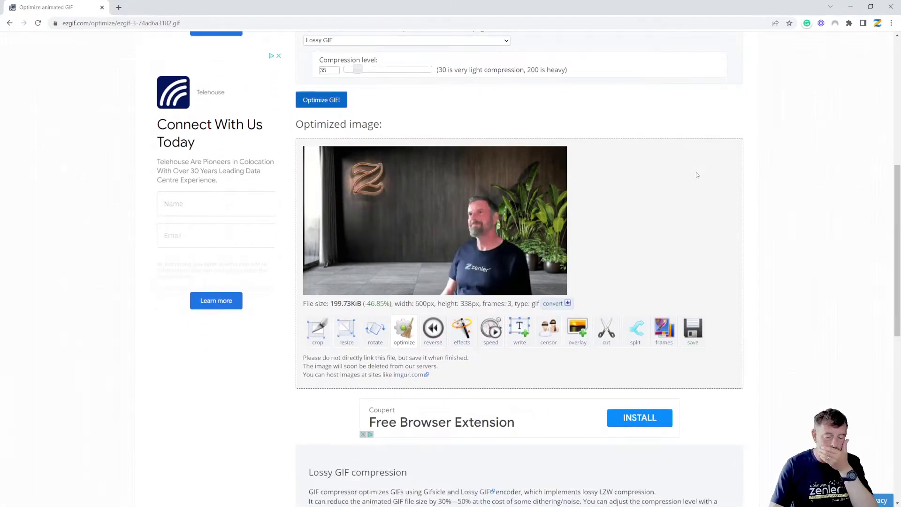
pyautogui.scroll(5, 674, 193)
pyautogui.scroll(-6, 671, 190)
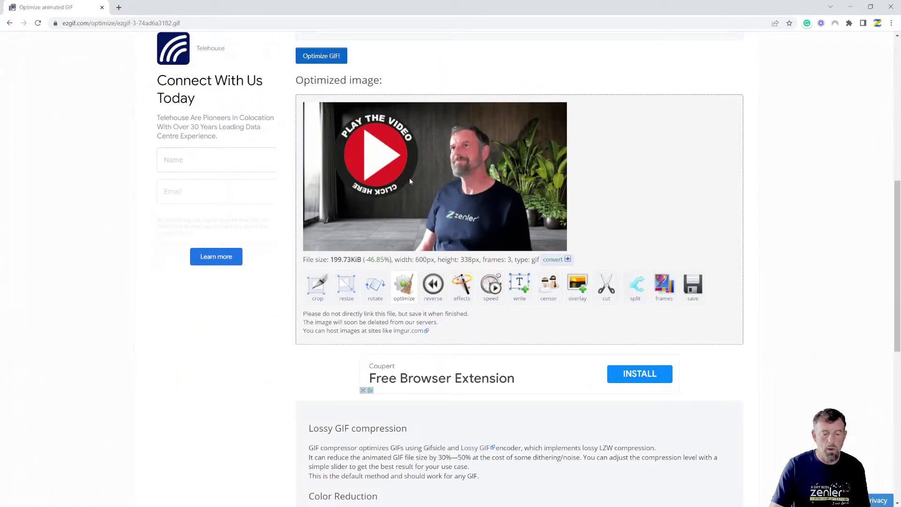
# Step: Download the optimized three-frame GIF and show it in the Downloads folder
pyautogui.click(694, 286)
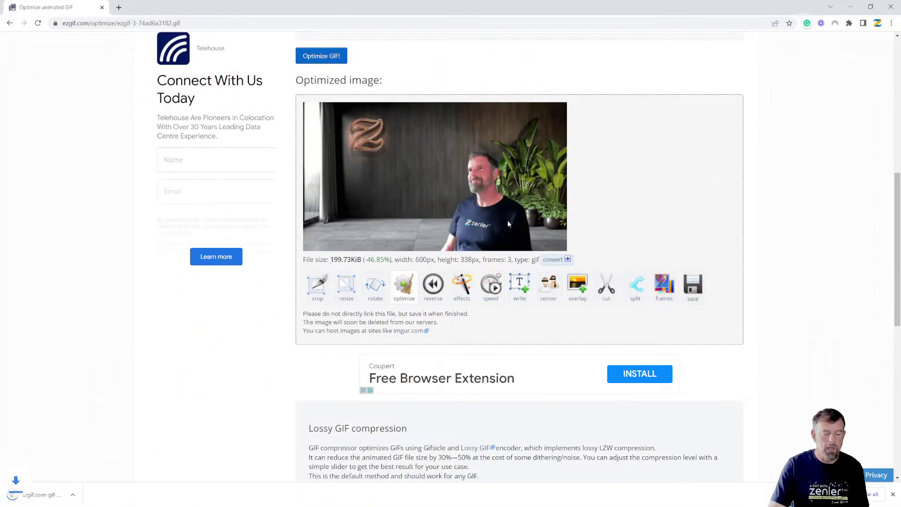
pyautogui.click(94, 494)
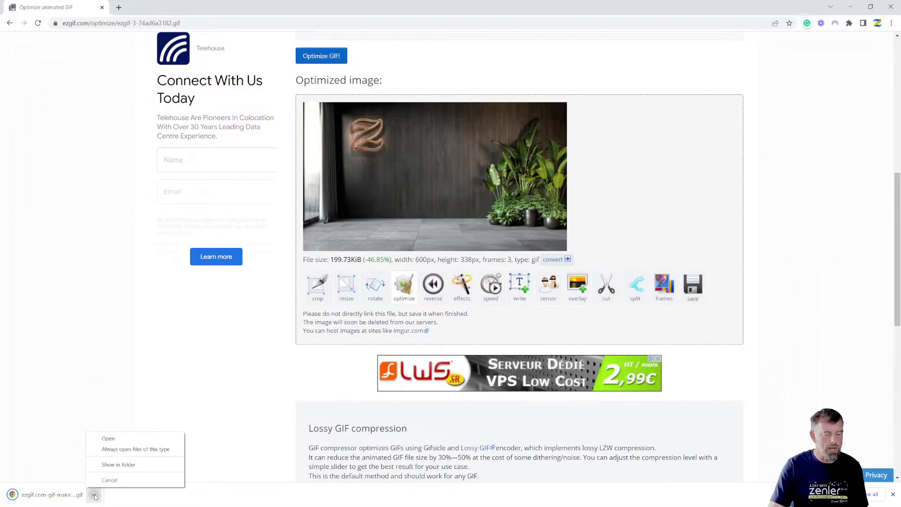
pyautogui.click(123, 465)
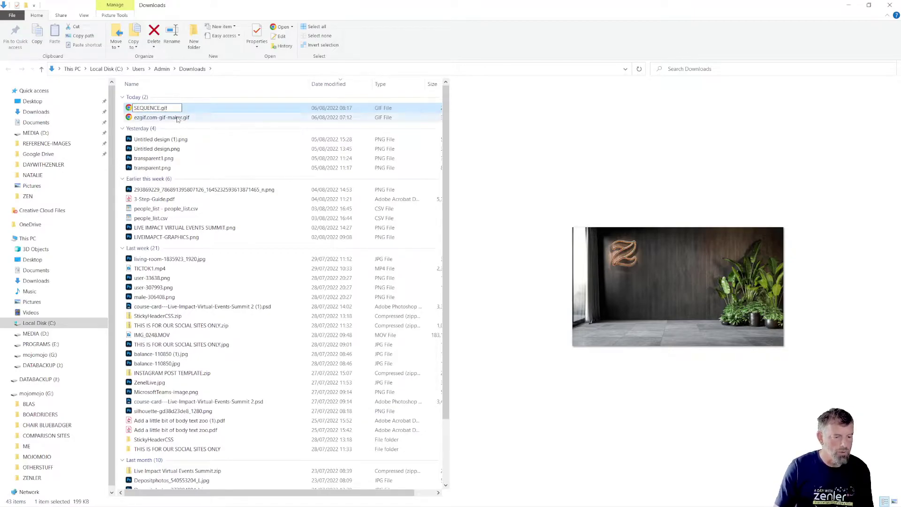
# Step: Confirm SEQUENCE.gif as the downloaded GIF's new name
pyautogui.click(164, 118)
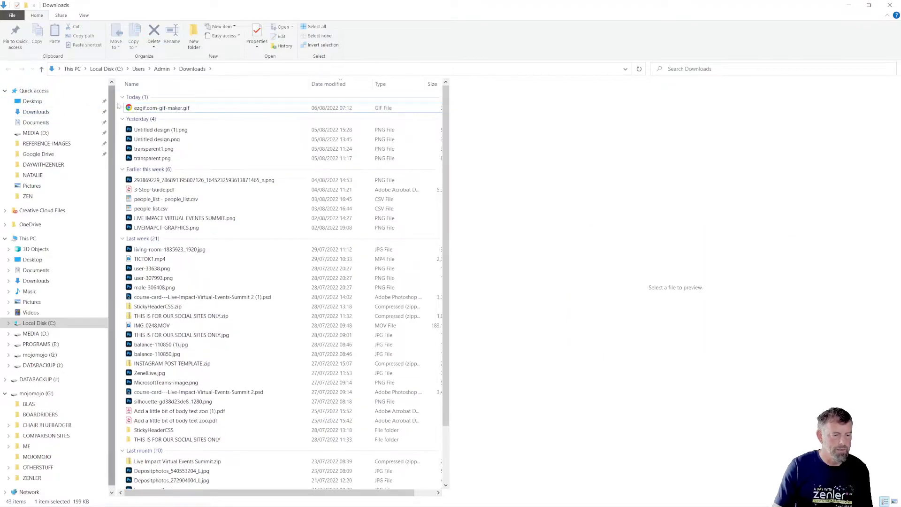
# Step: Close the Downloads window and load animated gif.mp4 from ZEN into Video to GIF
pyautogui.click(889, 6)
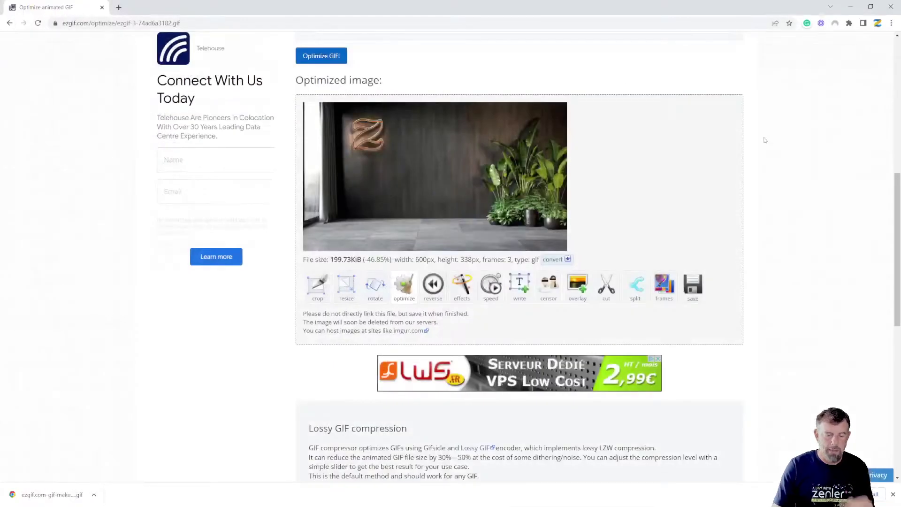
pyautogui.scroll(5, 652, 180)
pyautogui.scroll(3, 652, 180)
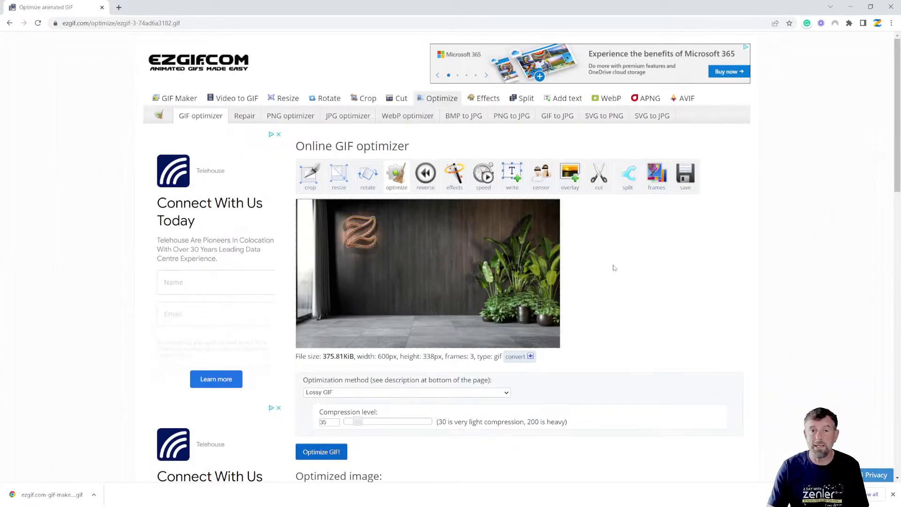
pyautogui.click(230, 103)
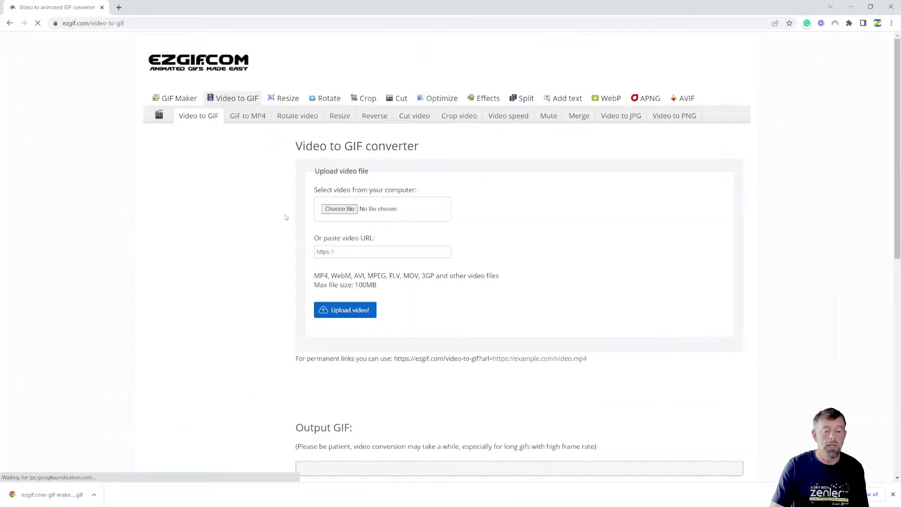
pyautogui.click(371, 209)
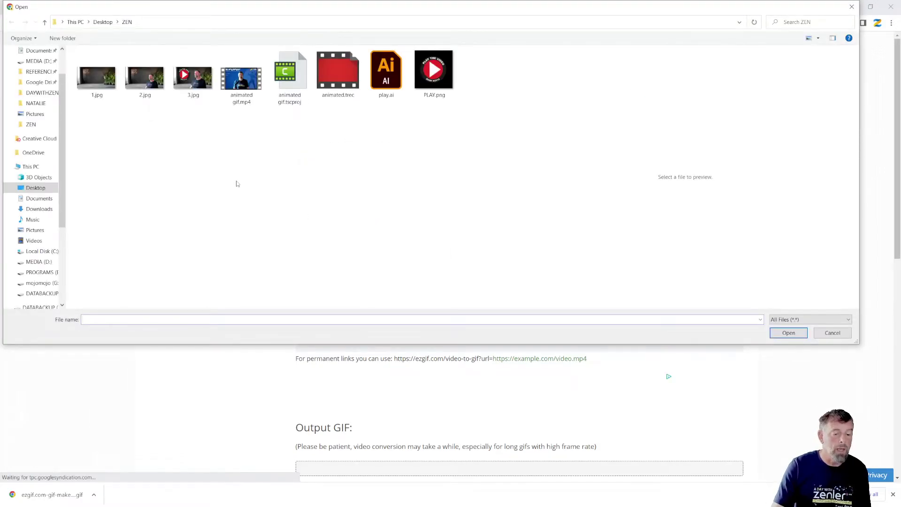
pyautogui.click(241, 78)
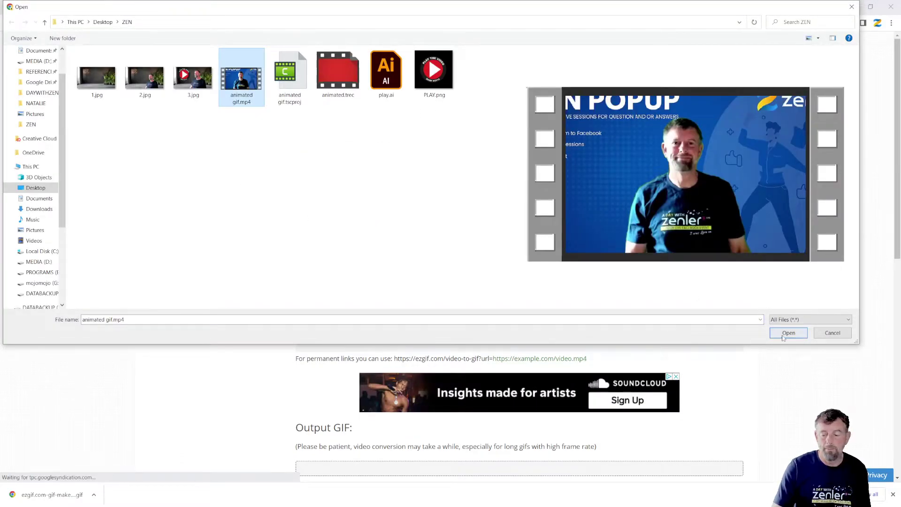
pyautogui.press('Return')
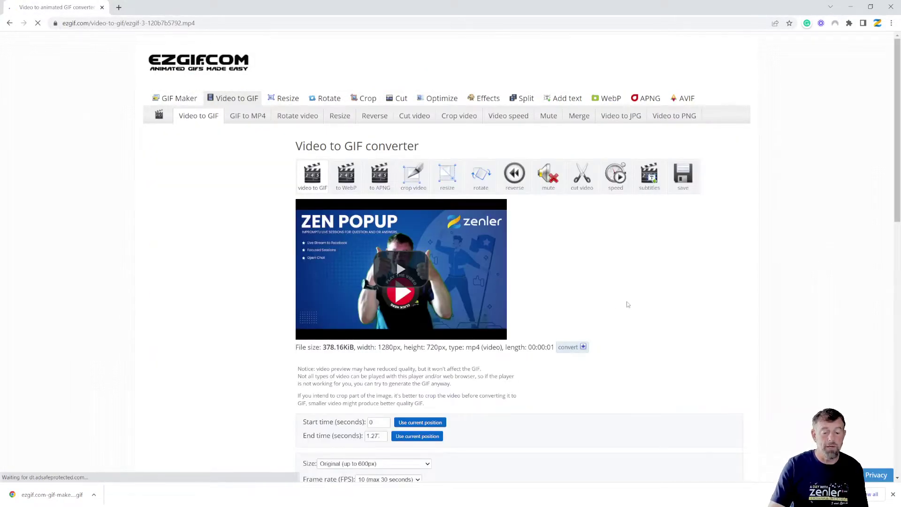
# Step: Preview the video, then convert it to a GIF at original size up to 600px, 10 FPS
pyautogui.scroll(-5, 649, 279)
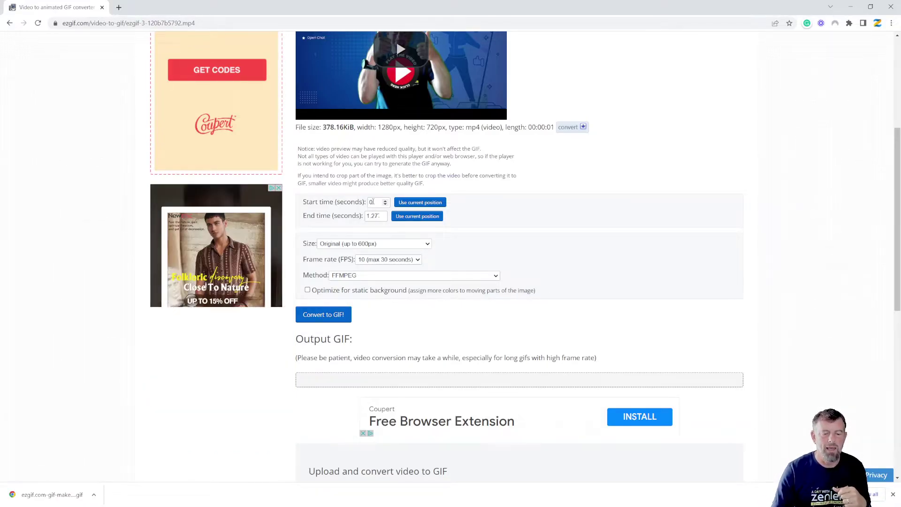
pyautogui.scroll(2, 471, 120)
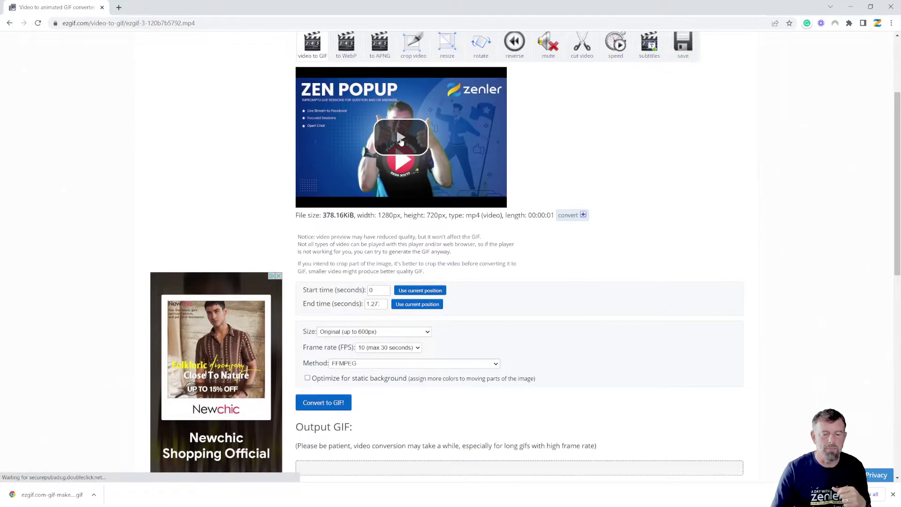
pyautogui.click(336, 188)
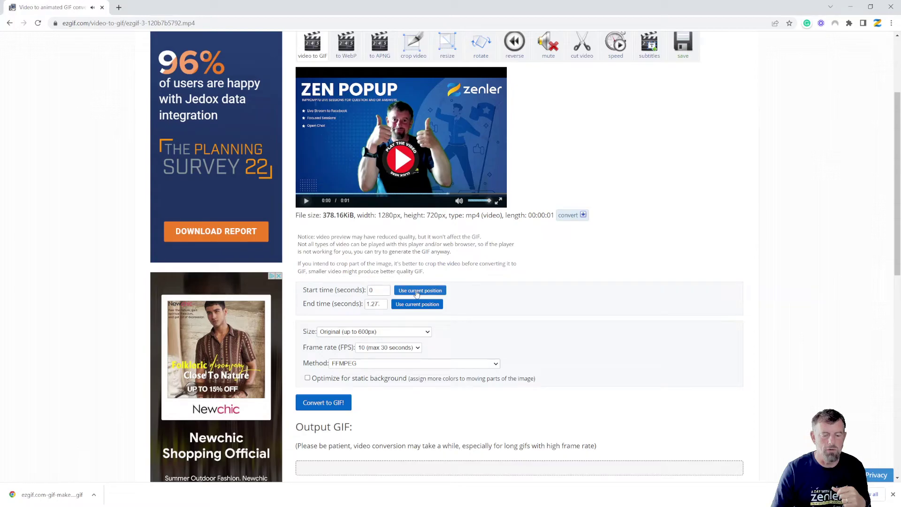
pyautogui.click(404, 196)
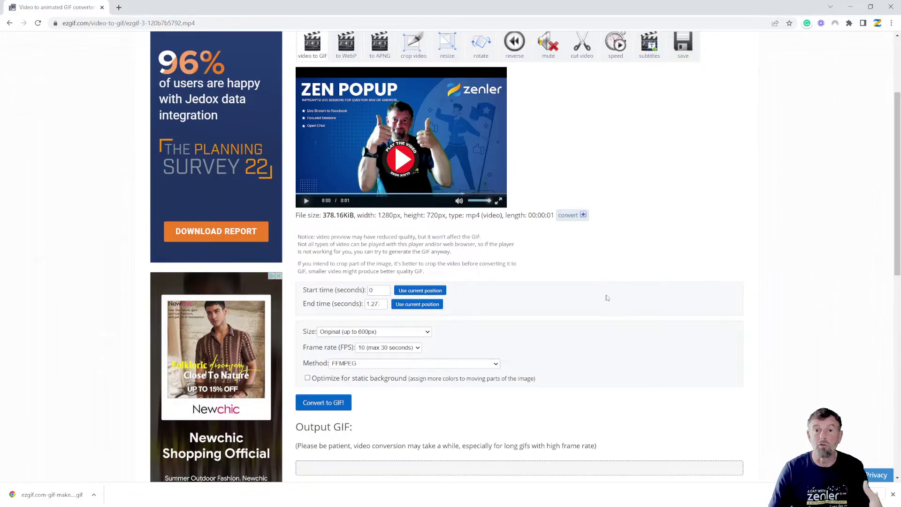
pyautogui.scroll(-2, 527, 286)
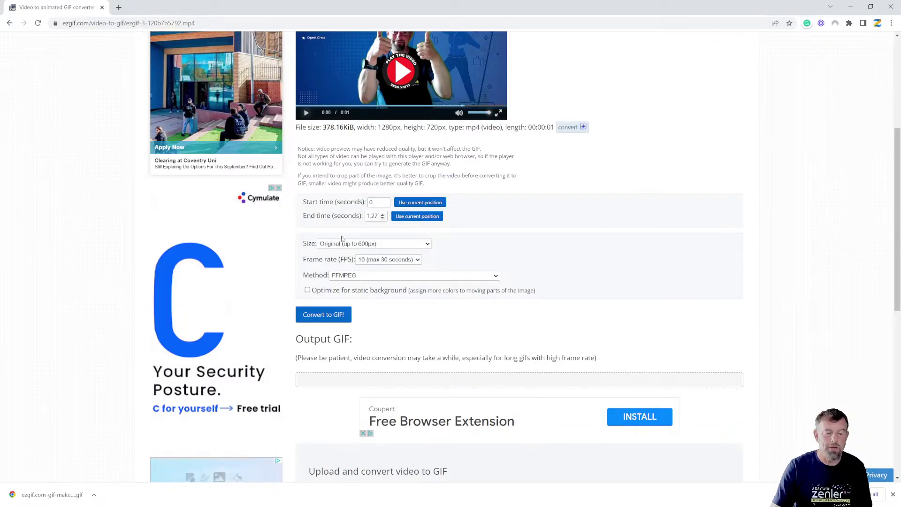
pyautogui.click(324, 316)
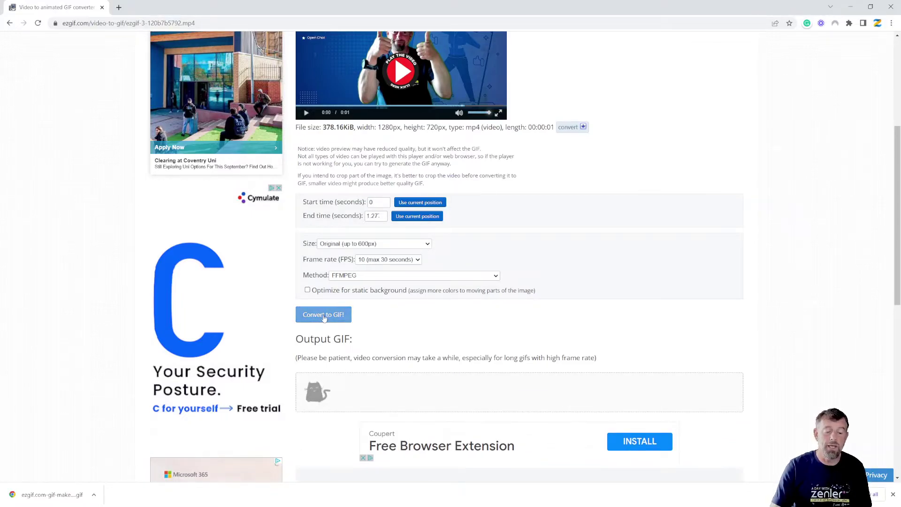
# Step: Send the 600×338, 13-frame, 513.65 KiB output GIF to the optimizer
pyautogui.scroll(-4, 684, 322)
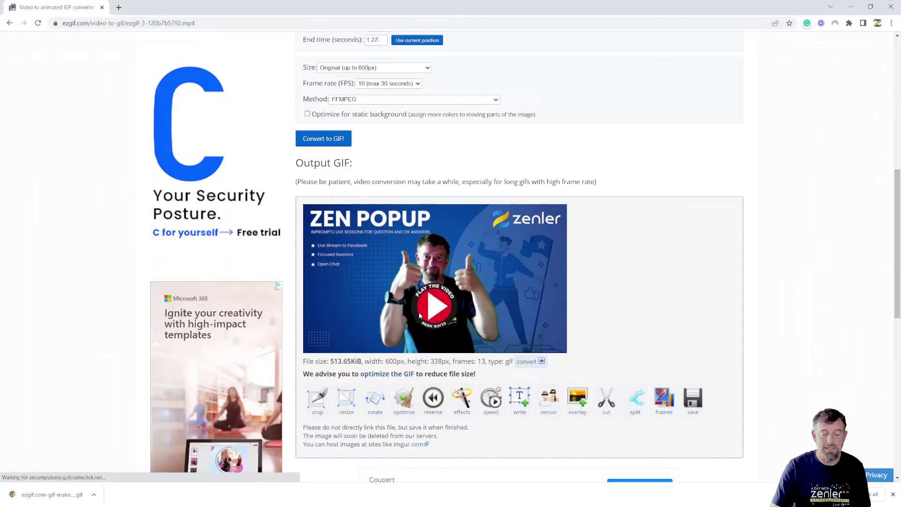
pyautogui.click(407, 404)
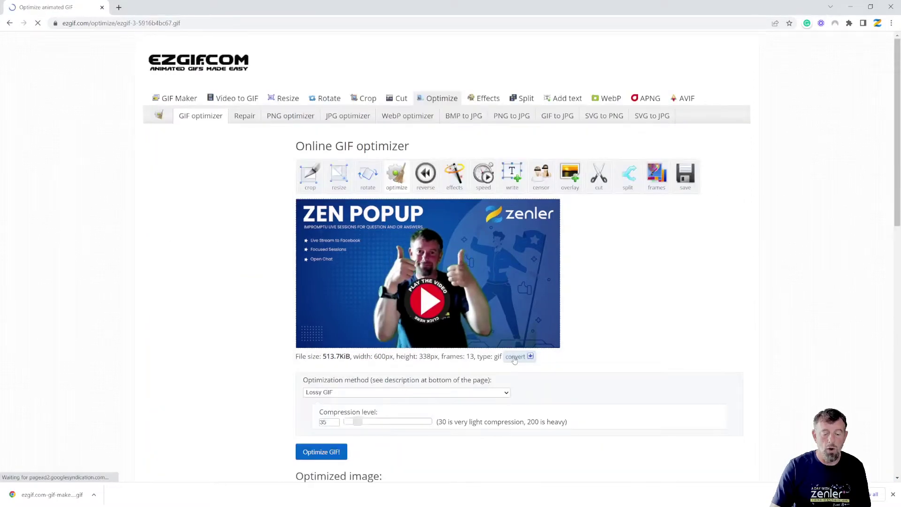
# Step: Optimize the video GIF at lossy compression level 45, reducing it to 346.33 KiB
pyautogui.scroll(-2, 554, 364)
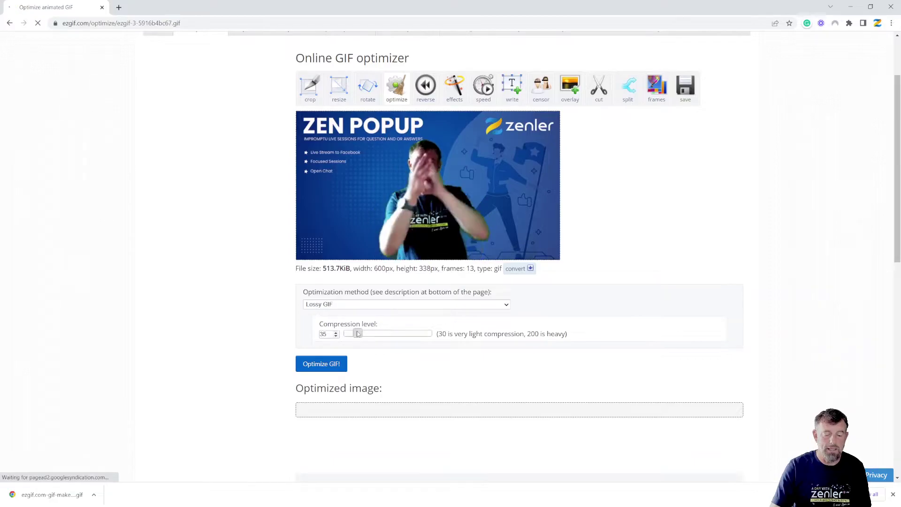
pyautogui.moveTo(358, 333); pyautogui.dragTo(362, 333)
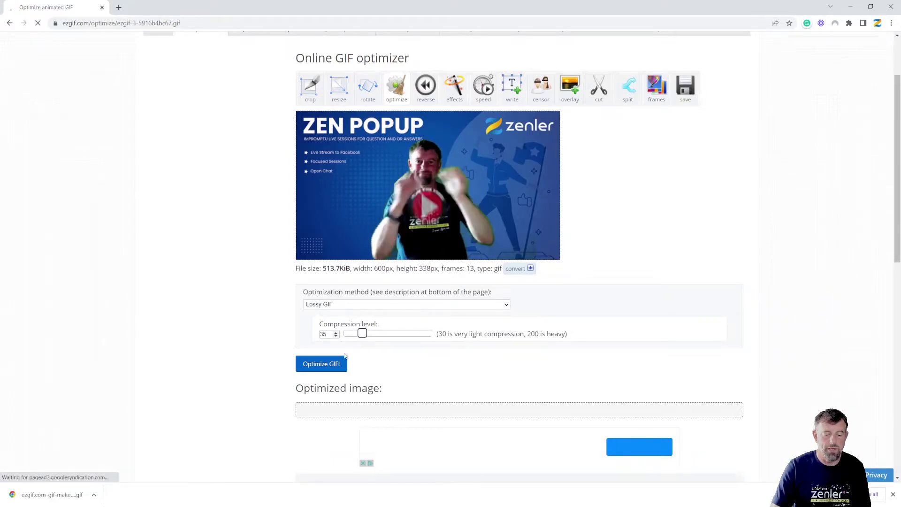
pyautogui.click(321, 365)
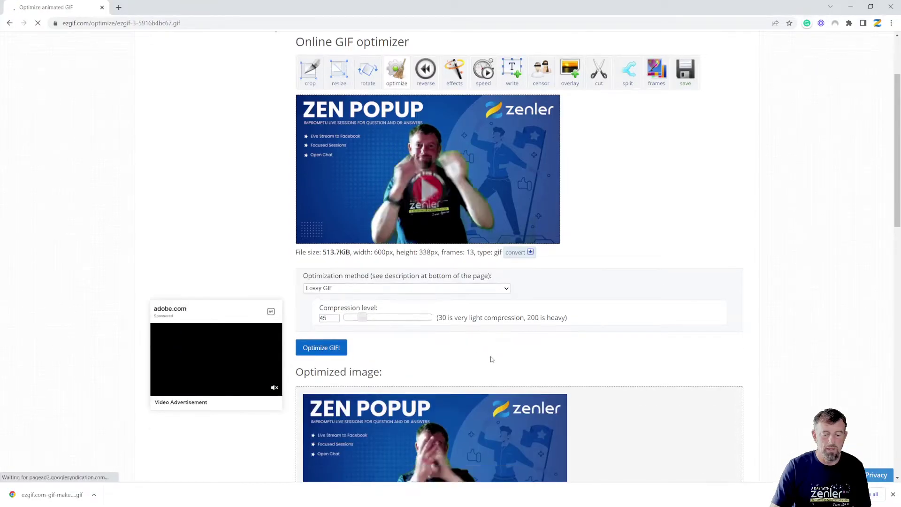
pyautogui.scroll(-3, 492, 360)
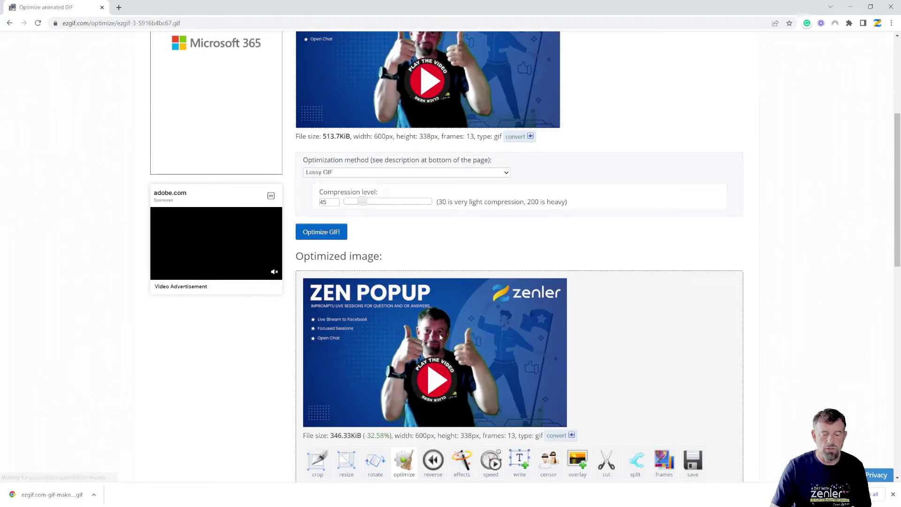
pyautogui.scroll(1, 452, 328)
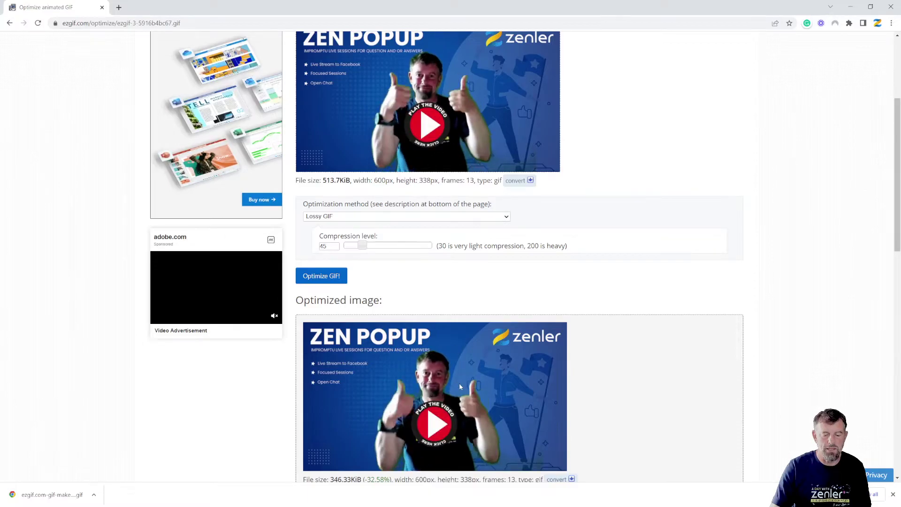
pyautogui.scroll(-2, 646, 367)
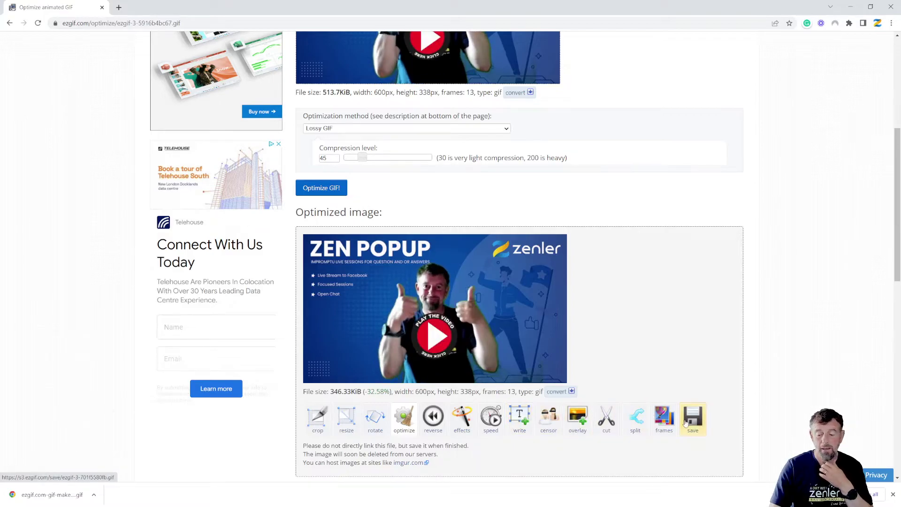
# Step: Download the optimized video GIF and show it in the Downloads folder
pyautogui.click(714, 404)
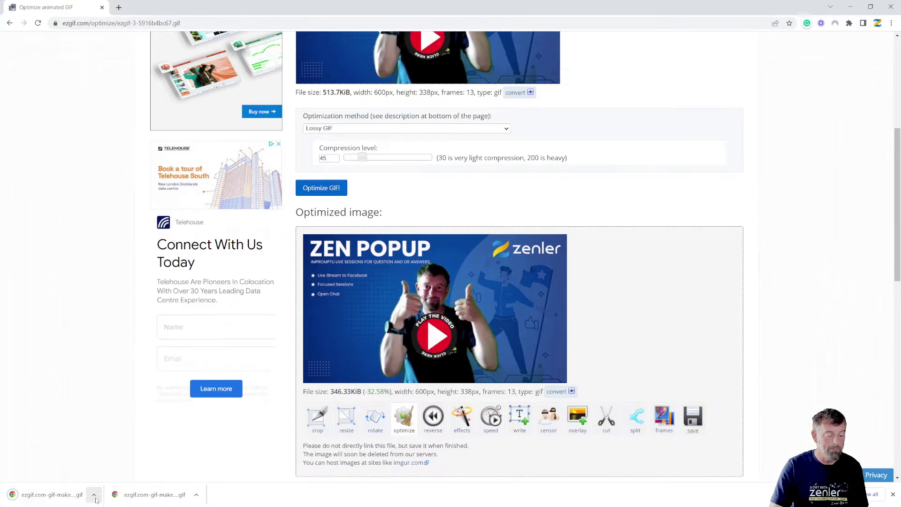
pyautogui.click(95, 499)
pyautogui.click(115, 466)
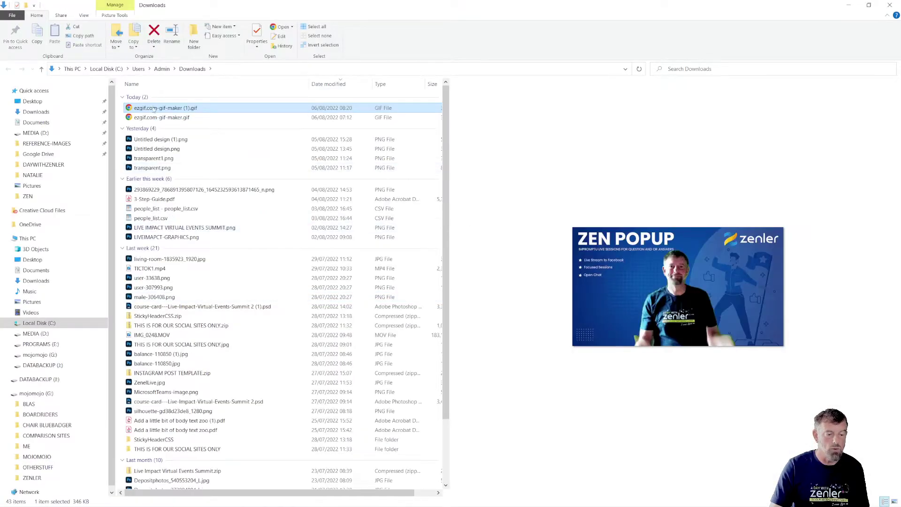
# Step: Rename the downloaded GIF to VIDEOSEQUENCE.gif and move it onto the Desktop
pyautogui.click(159, 108)
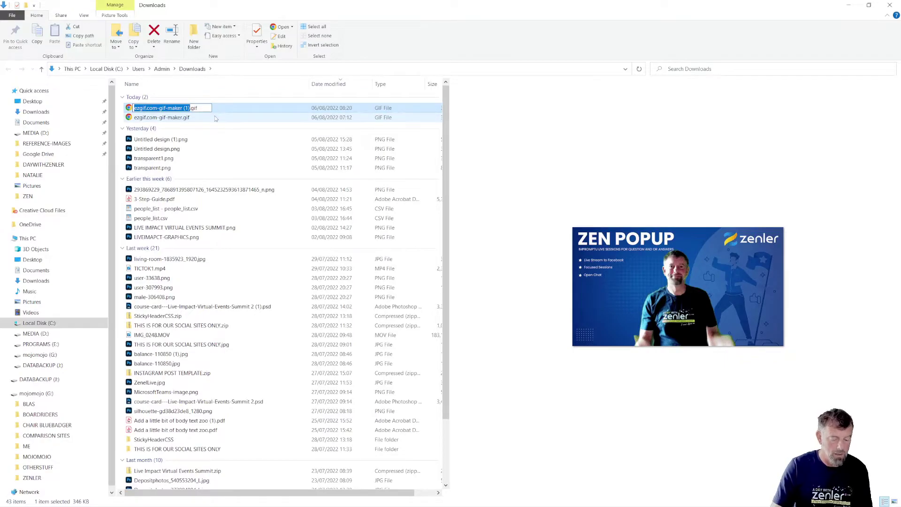
pyautogui.write('VIDEOSEQUENCE')
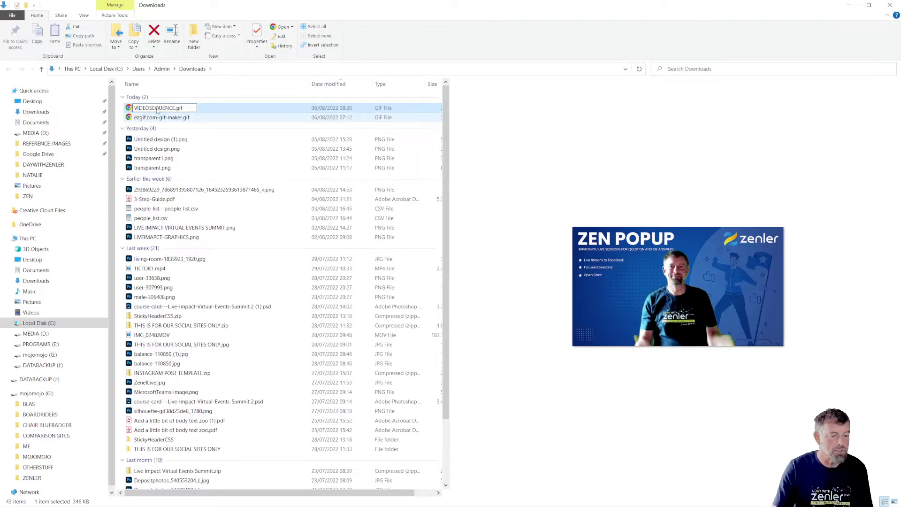
pyautogui.press('Return')
pyautogui.moveTo(151, 111); pyautogui.dragTo(38, 103)
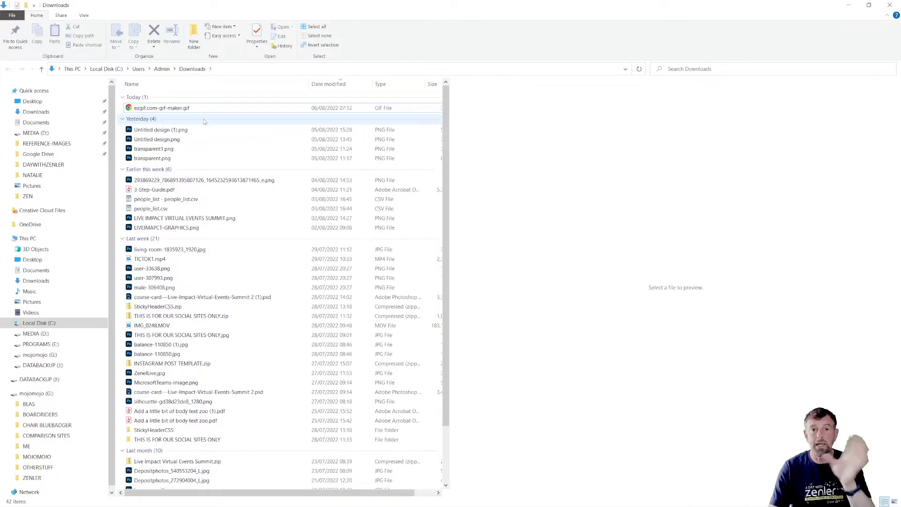
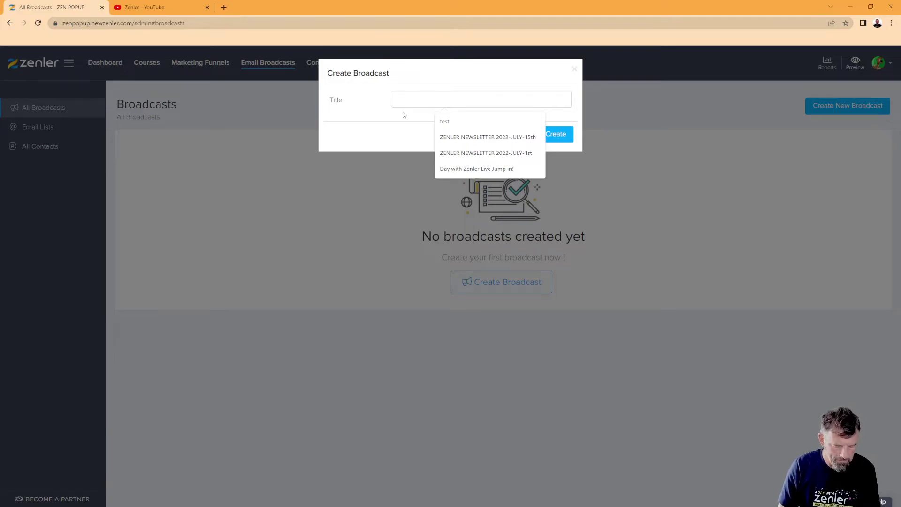
# Step: Start typing the broadcast title 'ANI…' in the Create Broadcast dialog
pyautogui.write('ANIMATED GIF TUT')
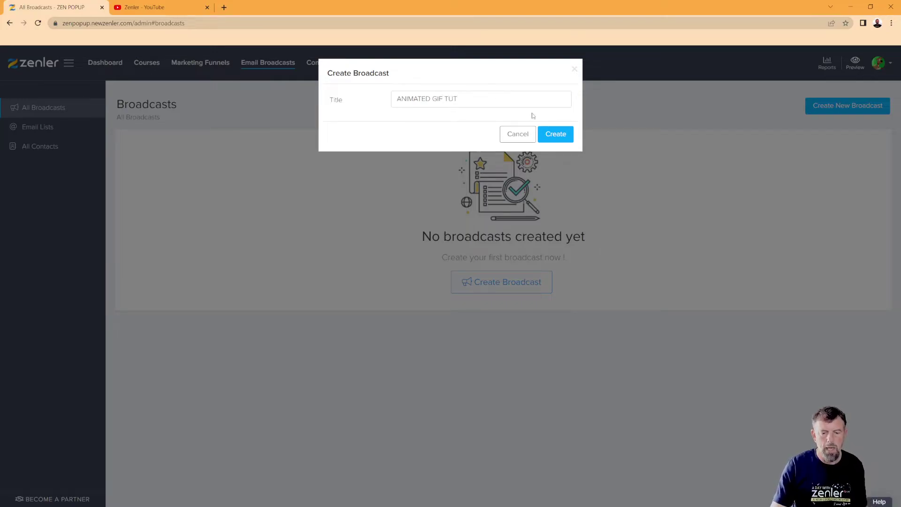
# Step: Create the ANIMATED GIF TUT broadcast and set its email list to All contacts (33)
pyautogui.click(555, 135)
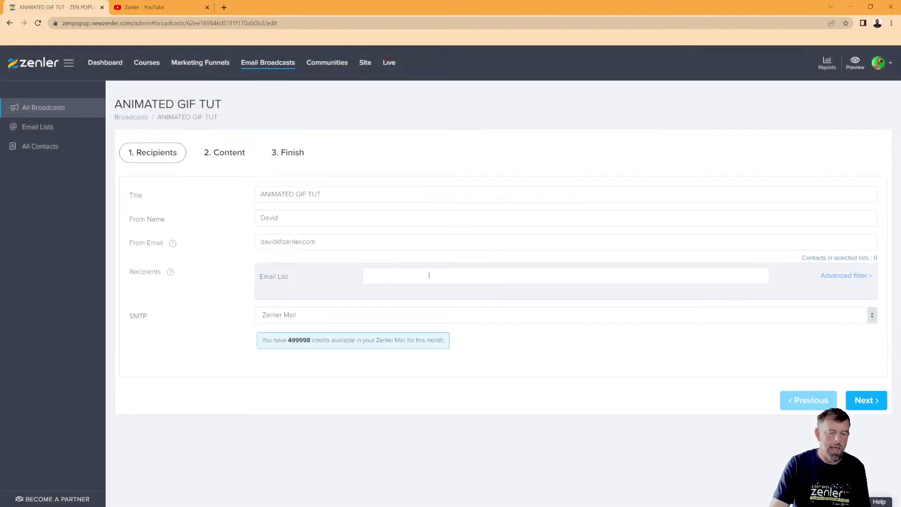
pyautogui.click(428, 275)
pyautogui.click(393, 292)
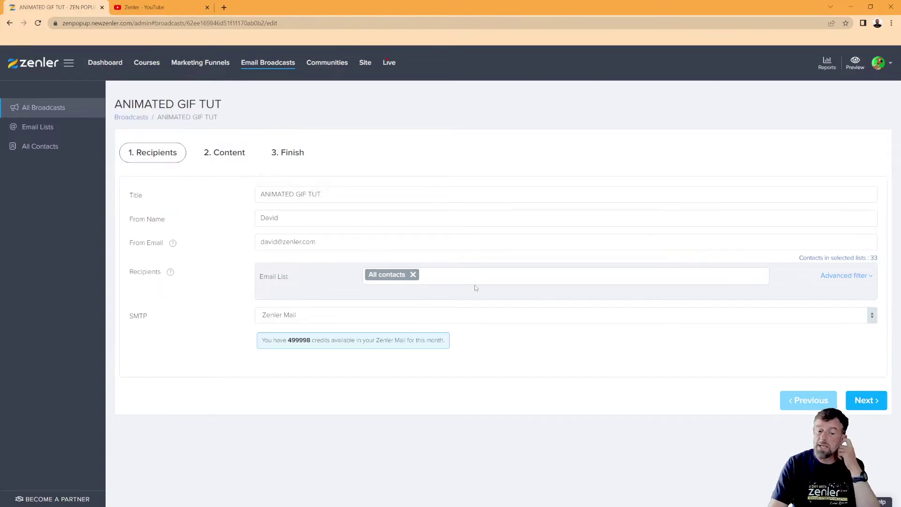
# Step: Advance to the Content stage and begin editing the intro sentence in the email body
pyautogui.click(867, 401)
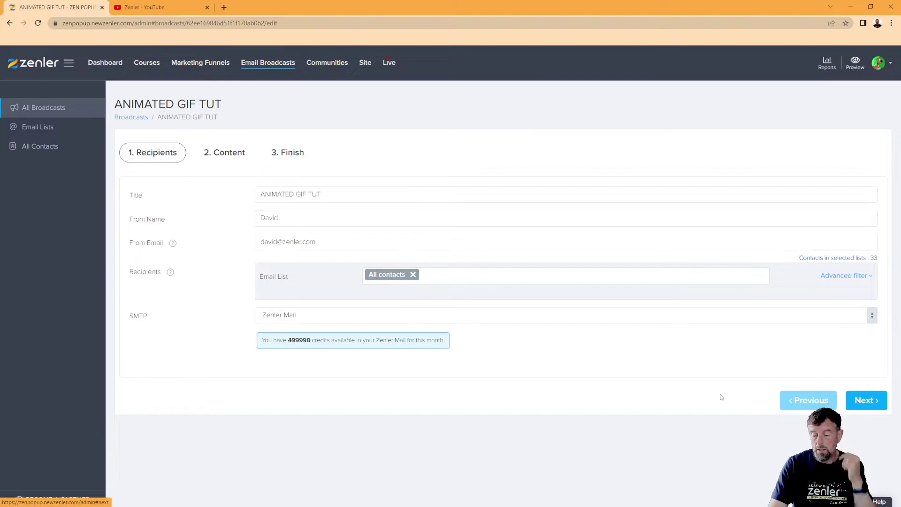
pyautogui.click(338, 293)
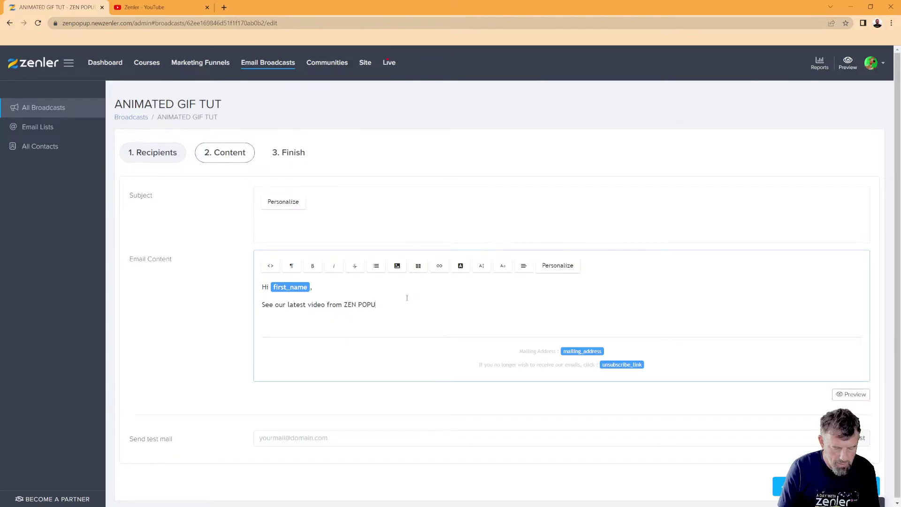
# Step: Copy the latest ZEN POPUP video title from YouTube and paste it on its own line under the intro
pyautogui.press('Return')
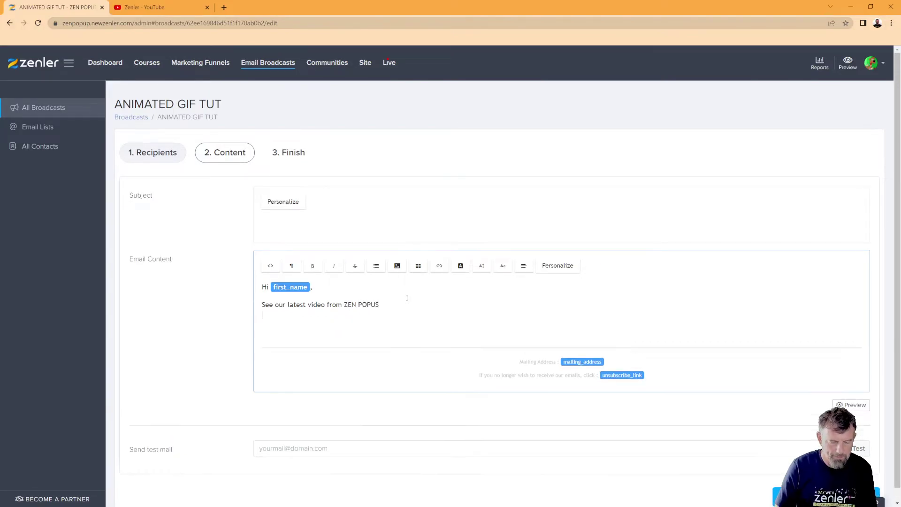
pyautogui.click(169, 10)
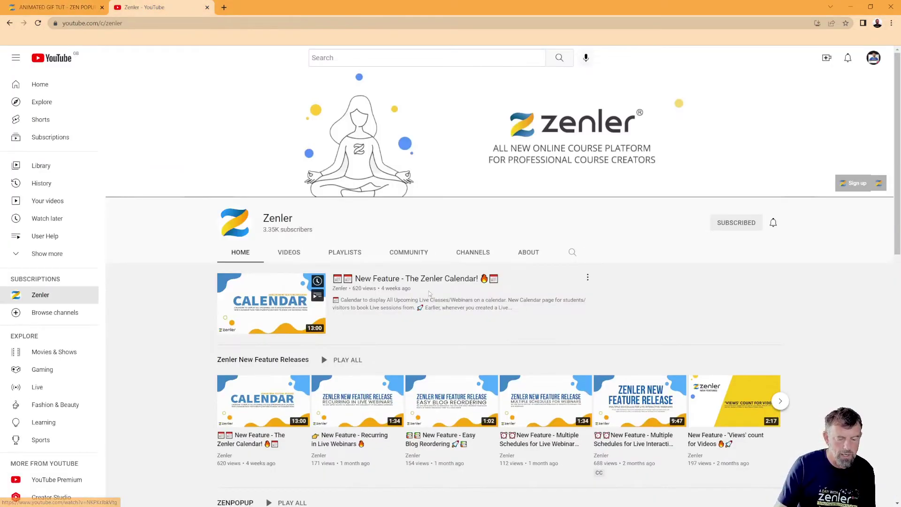
pyautogui.scroll(-7, 349, 278)
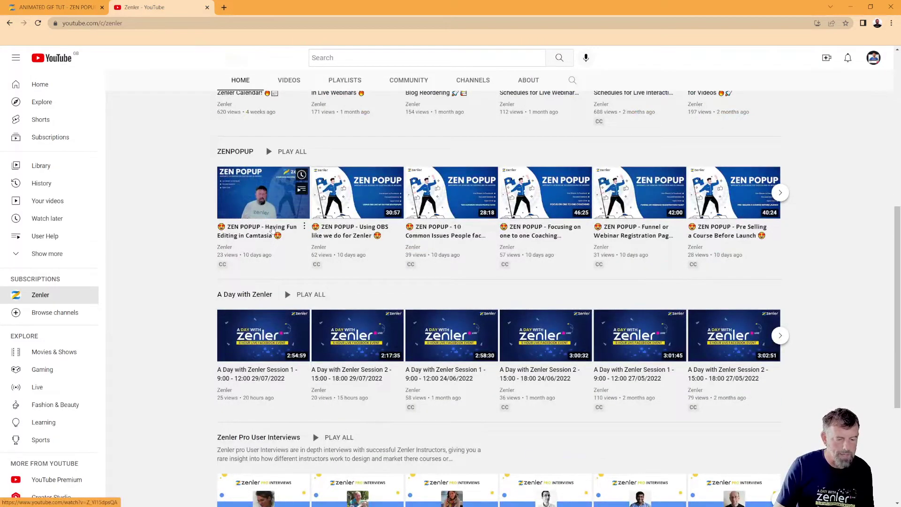
pyautogui.click(276, 201)
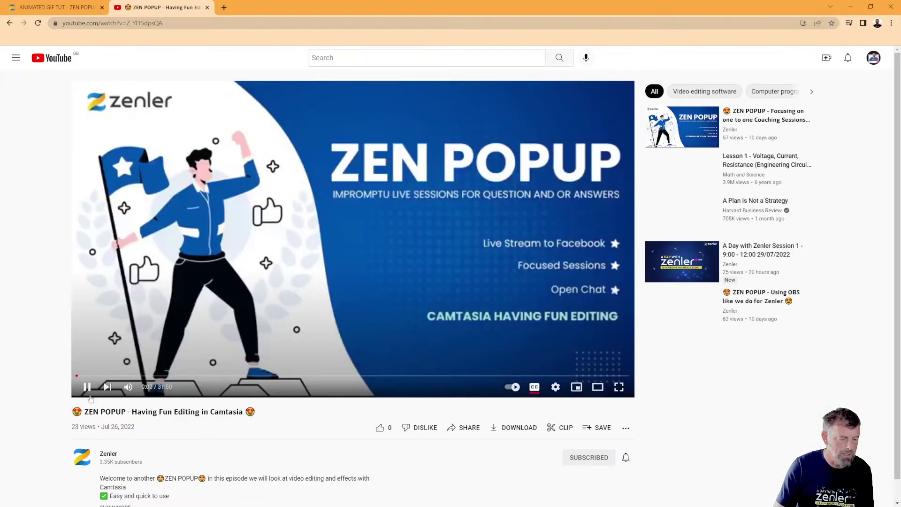
pyautogui.moveTo(256, 410); pyautogui.dragTo(81, 411)
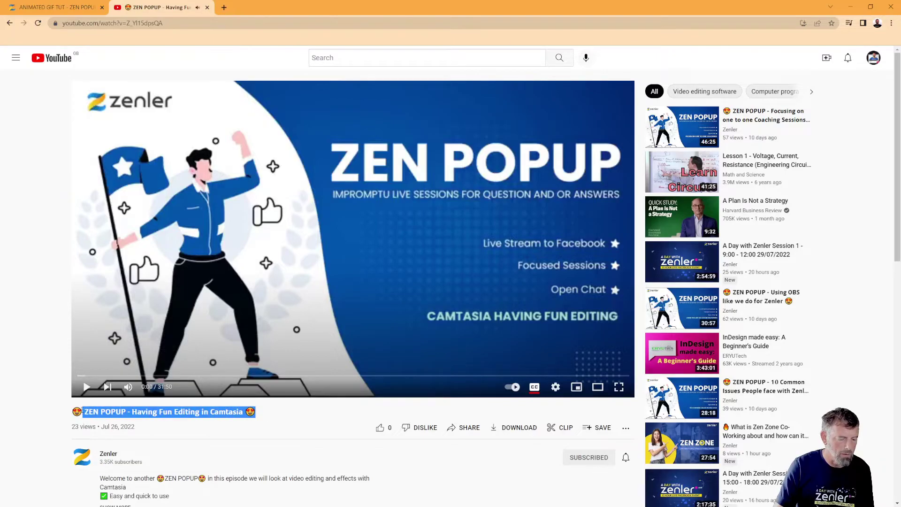
pyautogui.click(49, 10)
pyautogui.write('😍 ZEN POPUP - Having Fun Editing in Camtasia 😍')
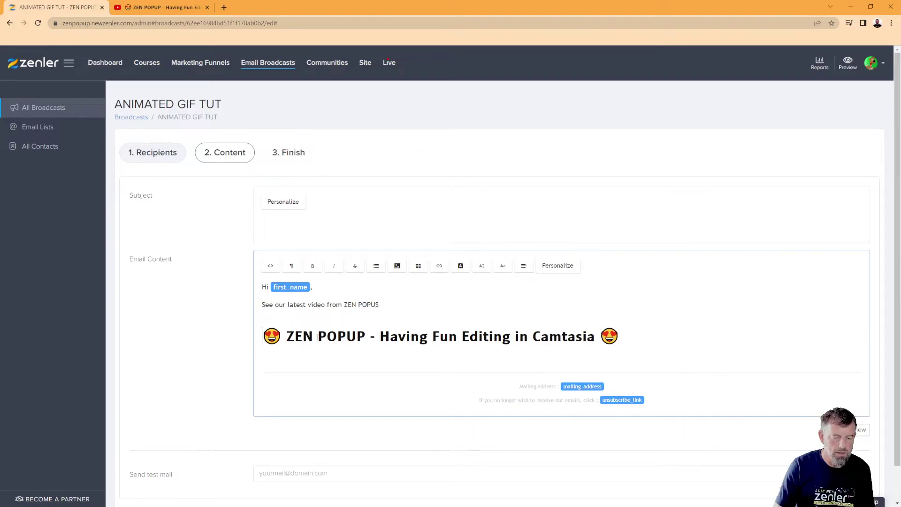
pyautogui.press('BackSpace')
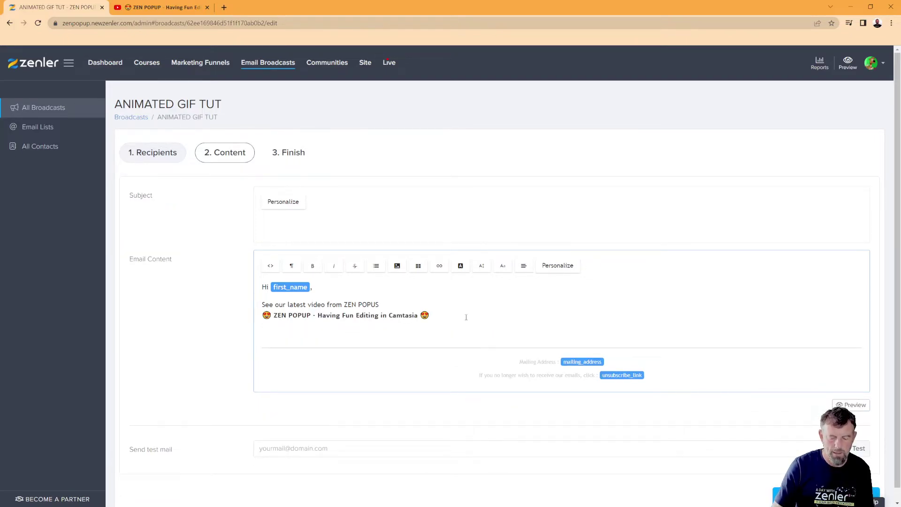
pyautogui.press('Return')
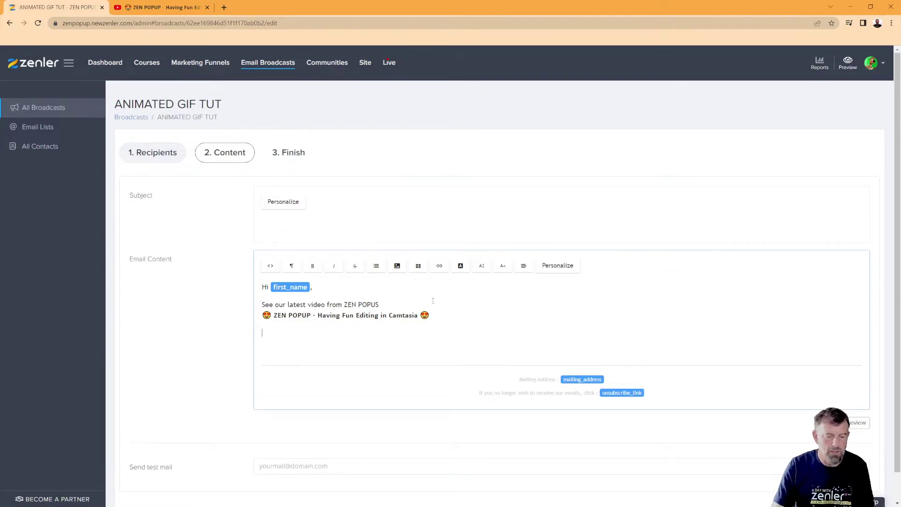
# Step: Insert VIDEOSEQUENCE.gif from the Desktop as an image in the email body
pyautogui.click(398, 268)
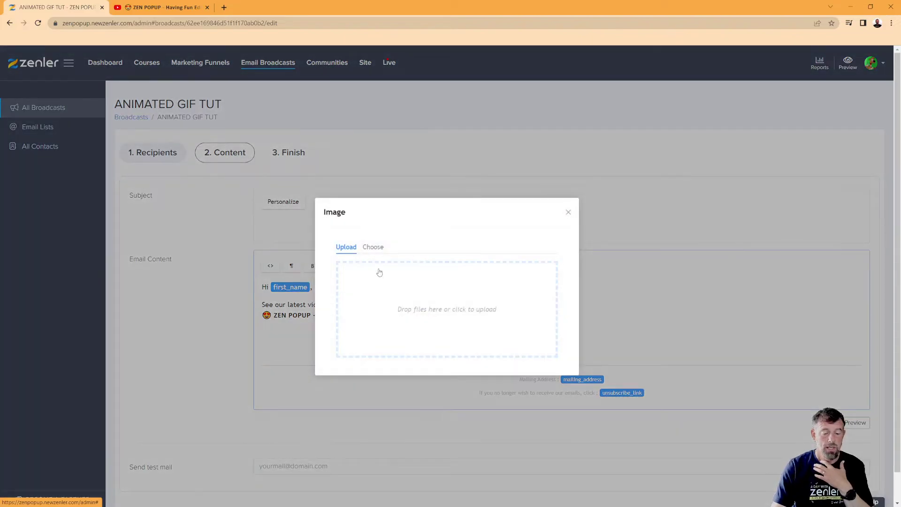
pyautogui.click(463, 310)
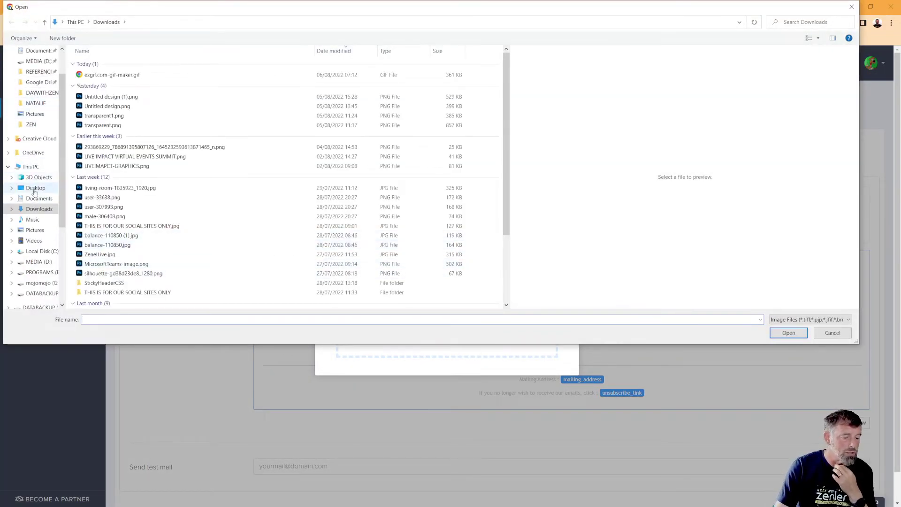
pyautogui.click(36, 188)
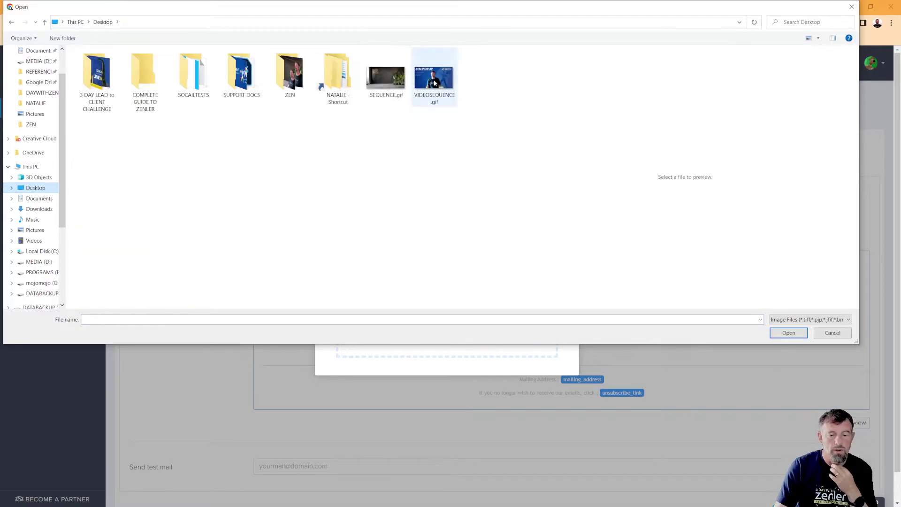
pyautogui.click(435, 82)
pyautogui.click(779, 333)
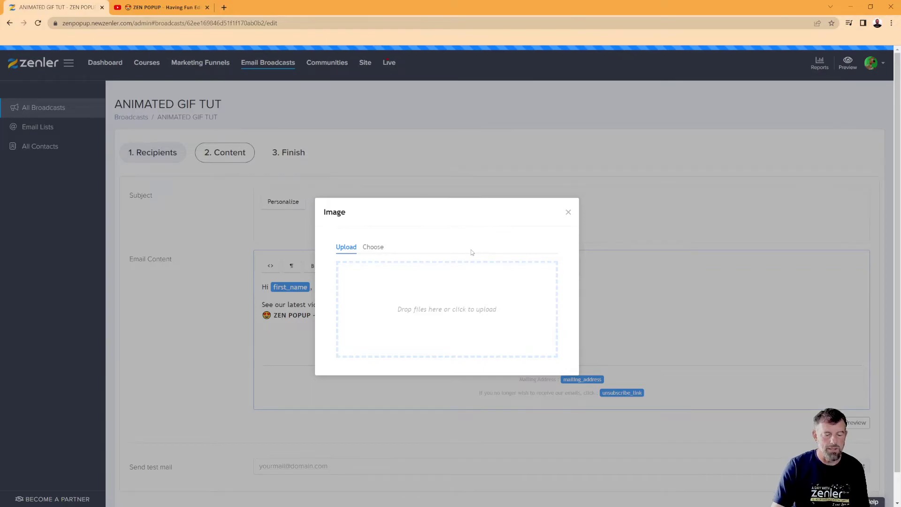
pyautogui.scroll(-1, 654, 322)
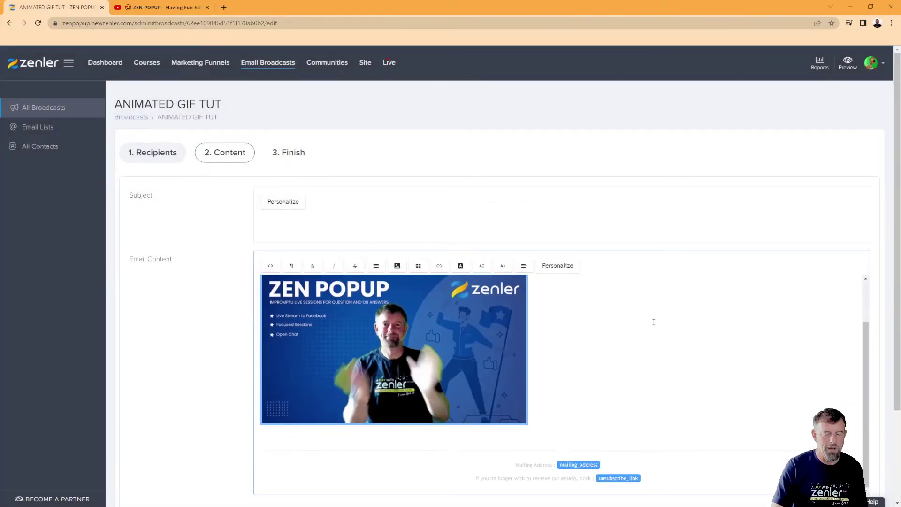
pyautogui.click(564, 405)
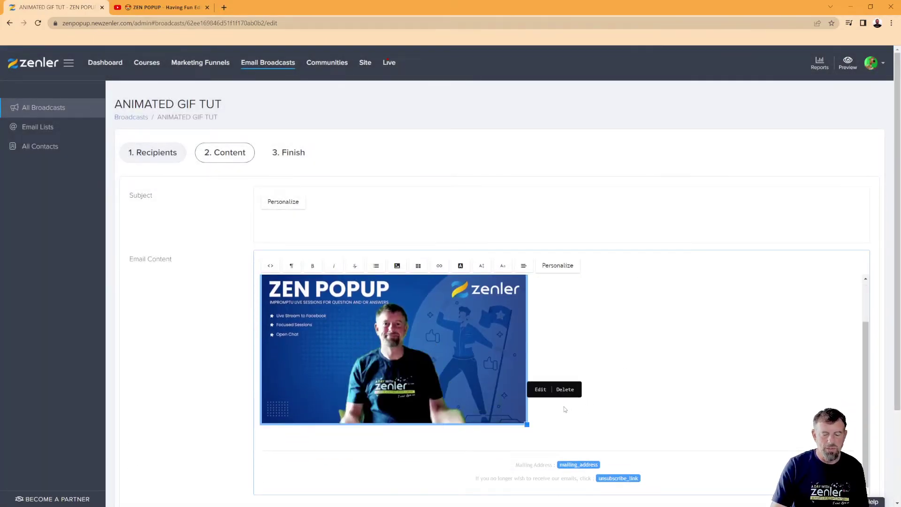
pyautogui.click(330, 440)
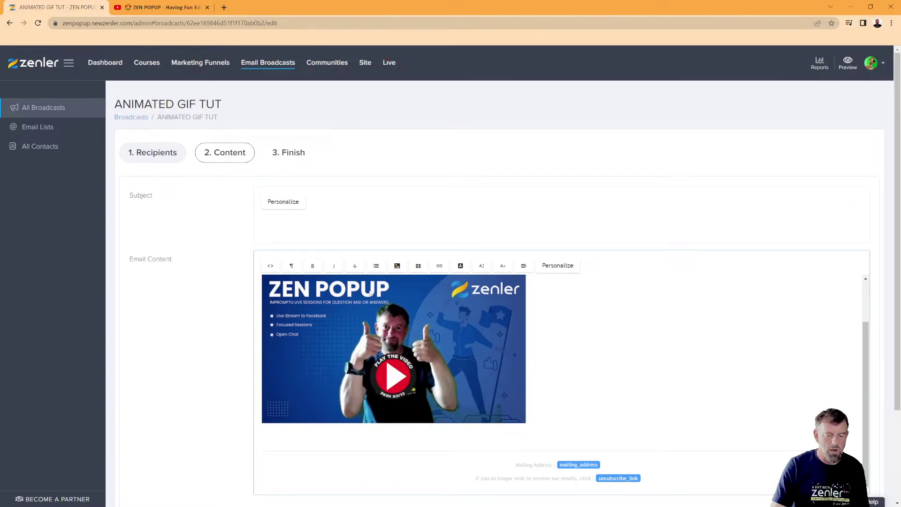
# Step: Upload SEQUENCE.gif as a second GIF and check it sits below the first
pyautogui.click(398, 267)
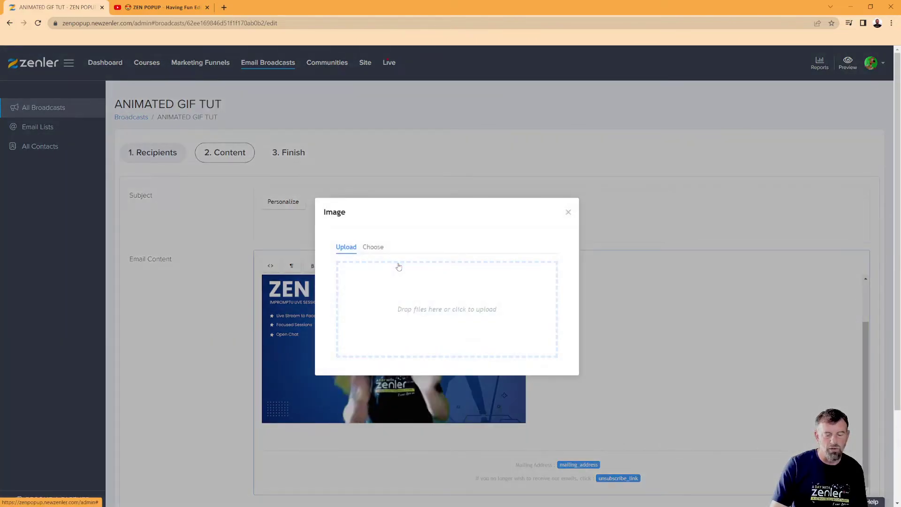
pyautogui.click(418, 297)
pyautogui.click(385, 77)
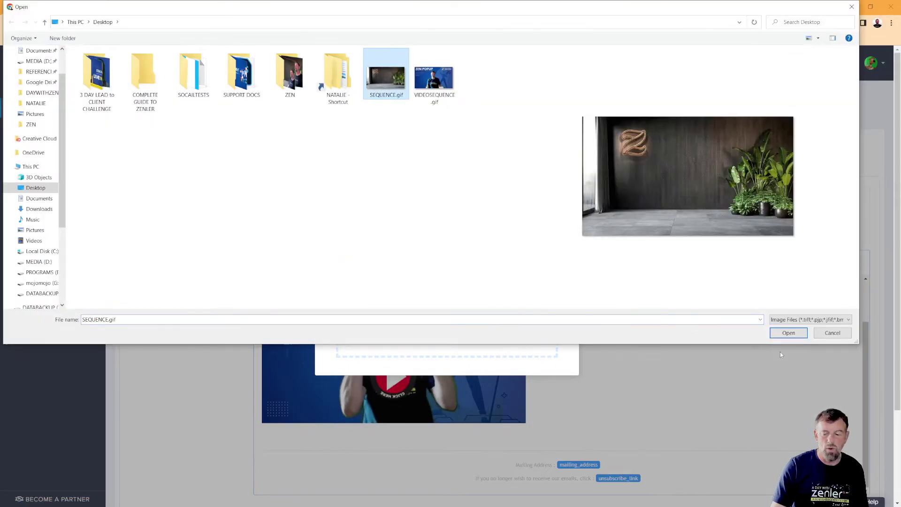
pyautogui.click(789, 333)
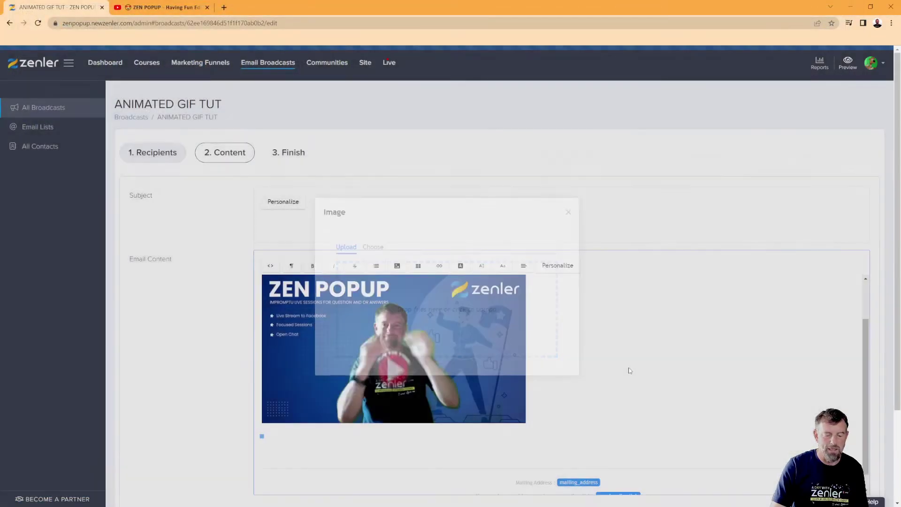
pyautogui.scroll(-3, 638, 367)
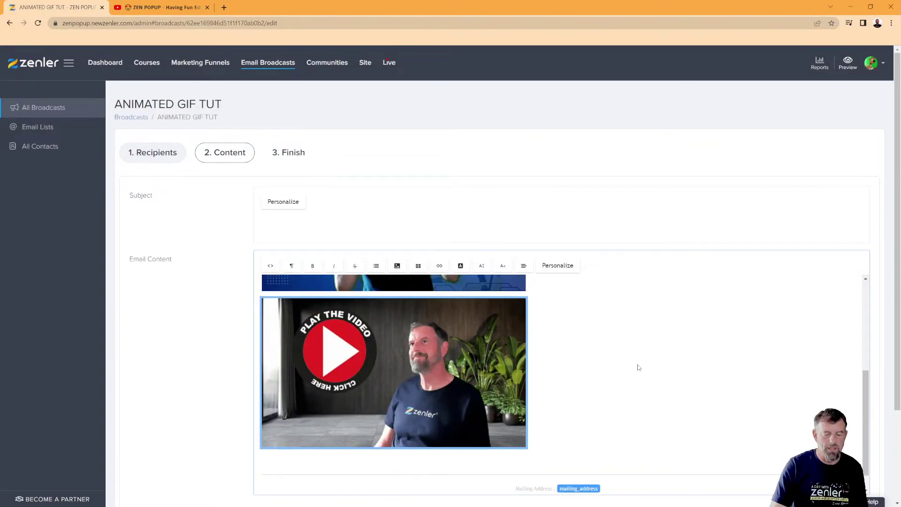
pyautogui.scroll(3, 638, 367)
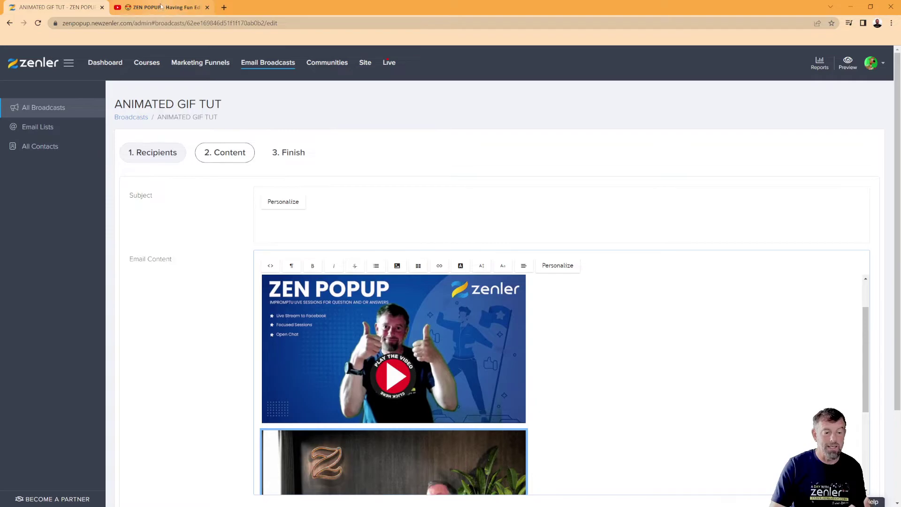
# Step: Copy the video's YouTube share link and paste it as the top GIF's link
pyautogui.hotkey('ctrl', 'Tab')
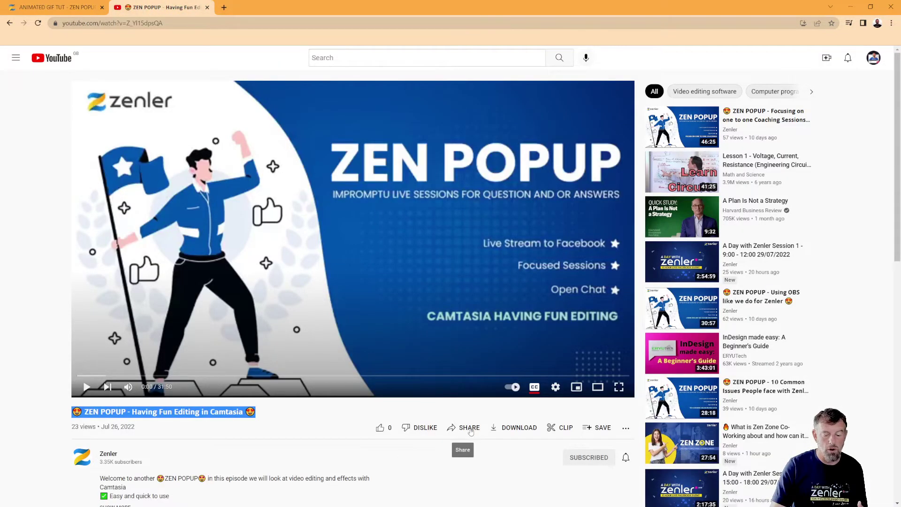
pyautogui.click(478, 431)
pyautogui.click(534, 293)
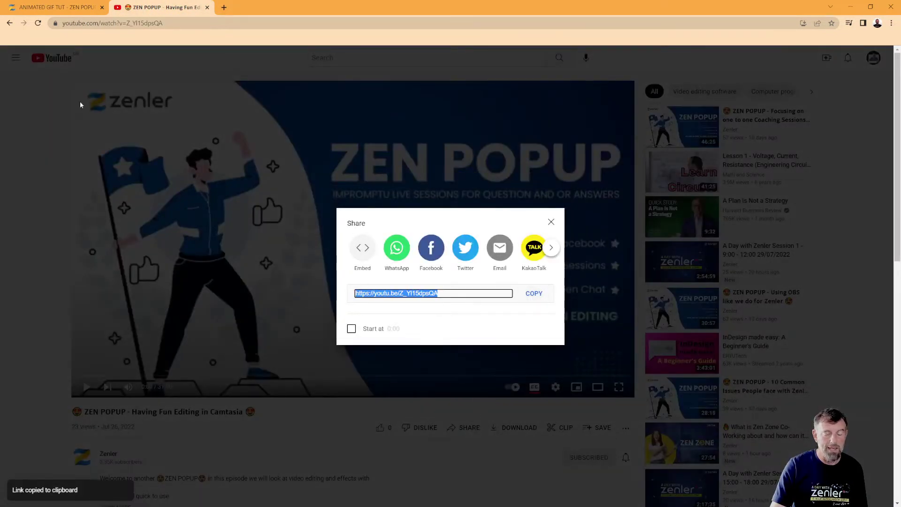
pyautogui.click(56, 7)
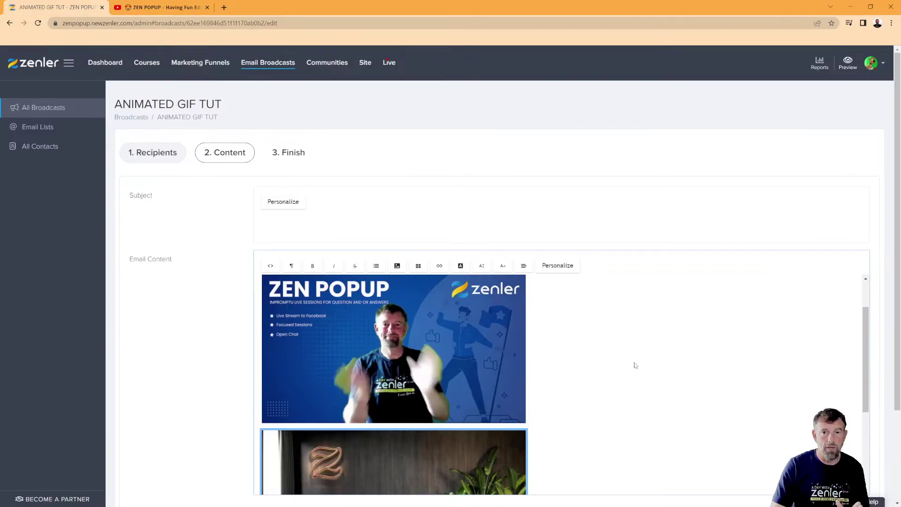
pyautogui.click(425, 317)
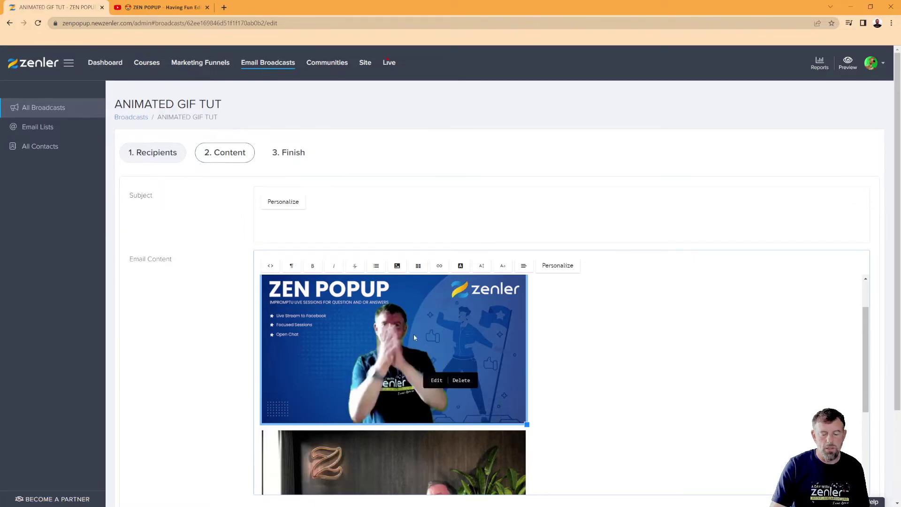
pyautogui.click(414, 334)
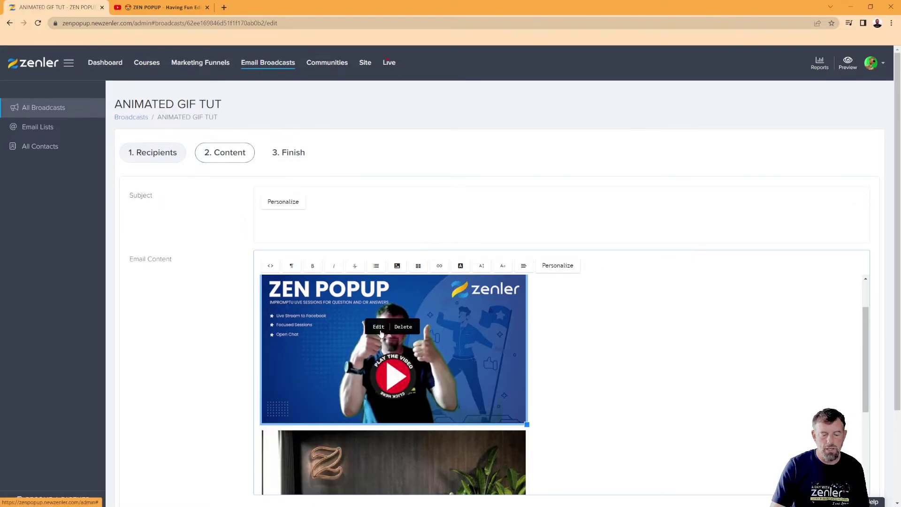
pyautogui.click(379, 326)
pyautogui.click(445, 318)
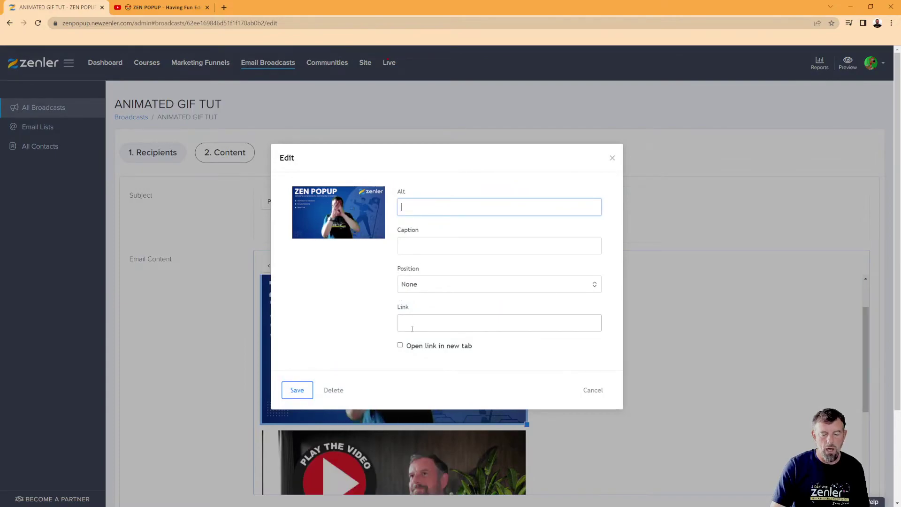
pyautogui.hotkey('ctrl', 'v')
# Step: Set the top GIF's alt text to the video title with 'Video' before the final emoji
pyautogui.click(469, 199)
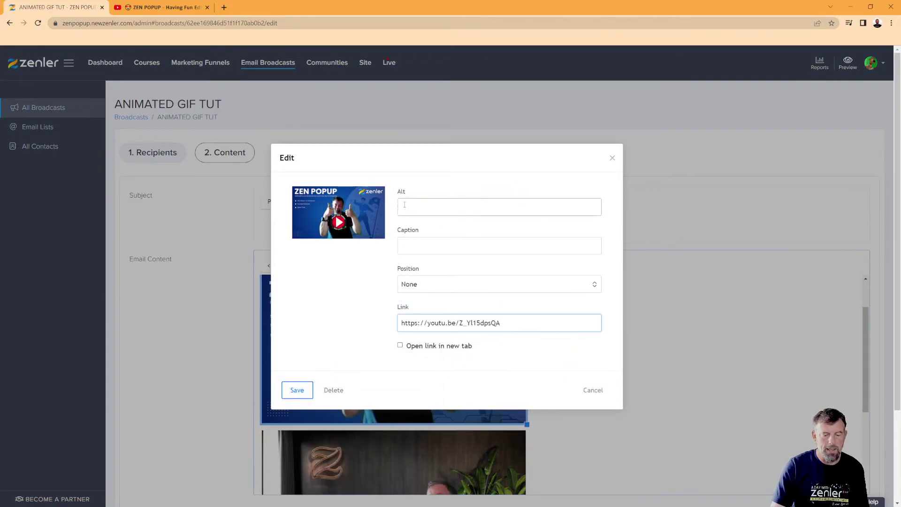
pyautogui.click(160, 8)
pyautogui.click(551, 221)
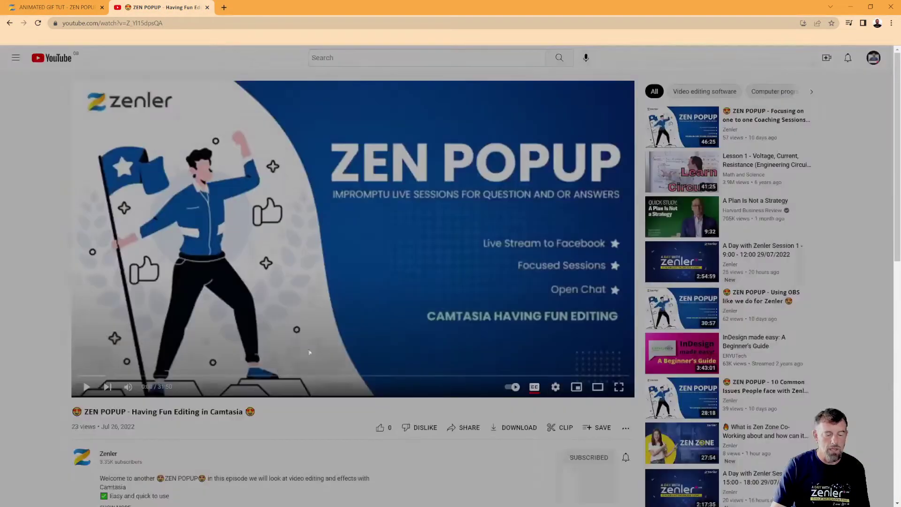
pyautogui.moveTo(259, 416); pyautogui.dragTo(67, 409)
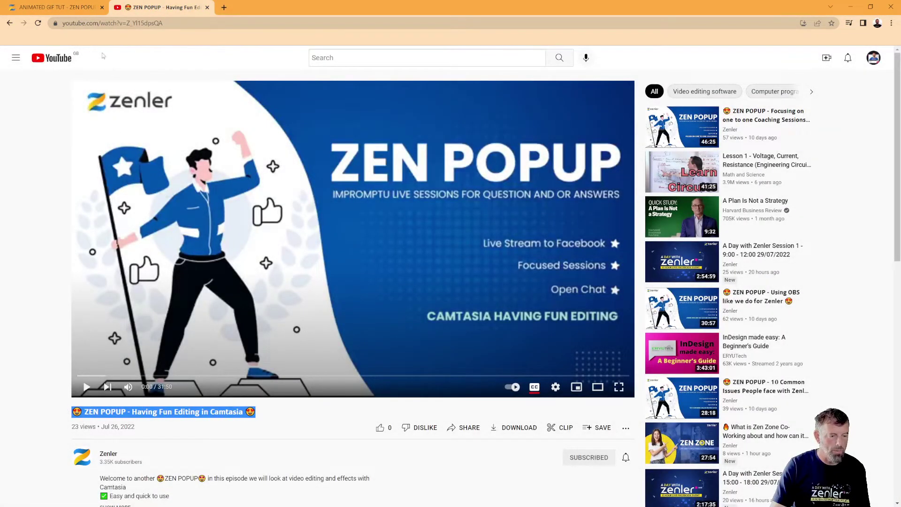
pyautogui.click(77, 7)
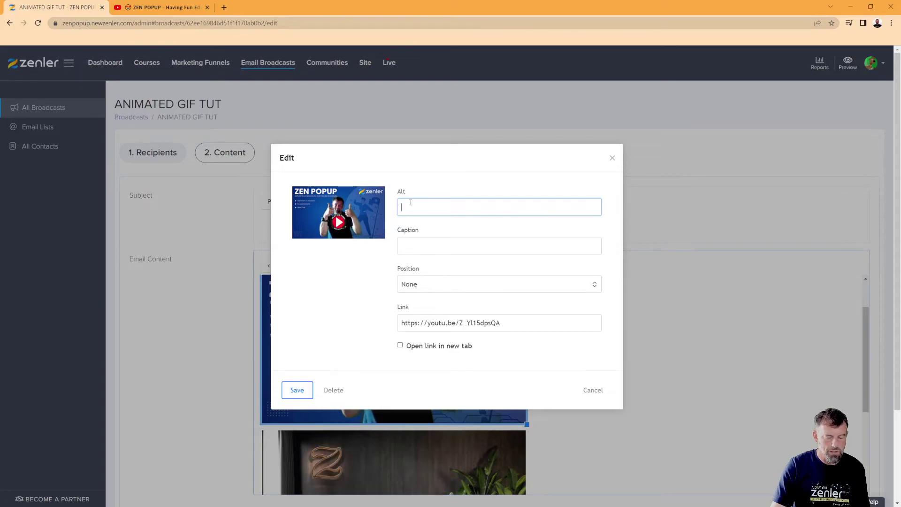
pyautogui.hotkey('ctrl', 'v')
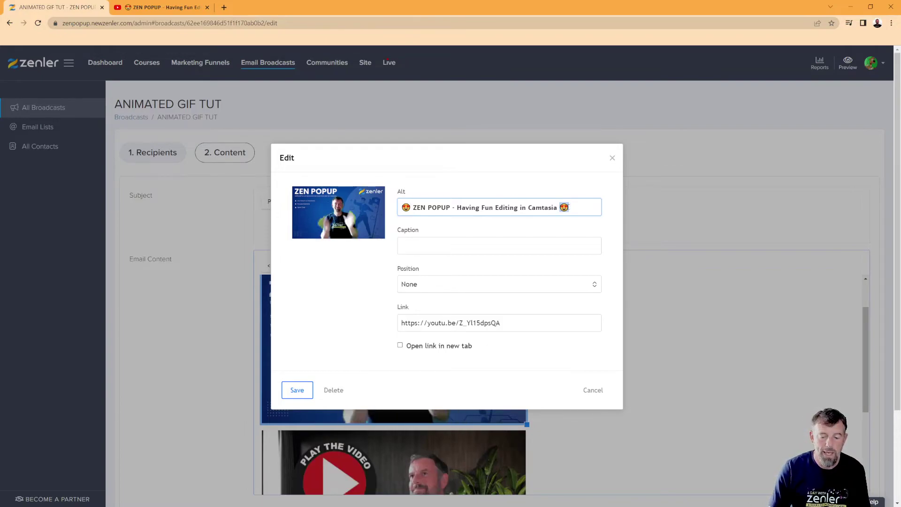
pyautogui.hotkey('shift', 'Left')
pyautogui.press('Left')
pyautogui.write('Vide')
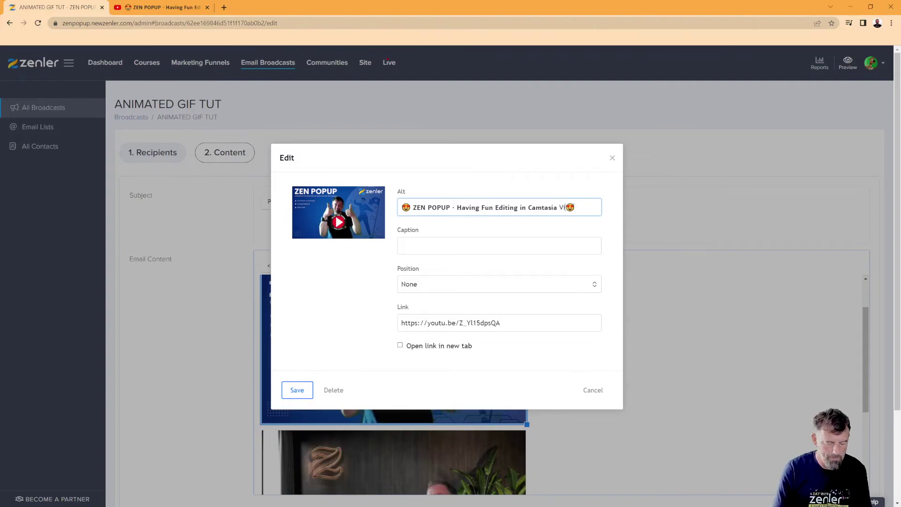
pyautogui.write('o')
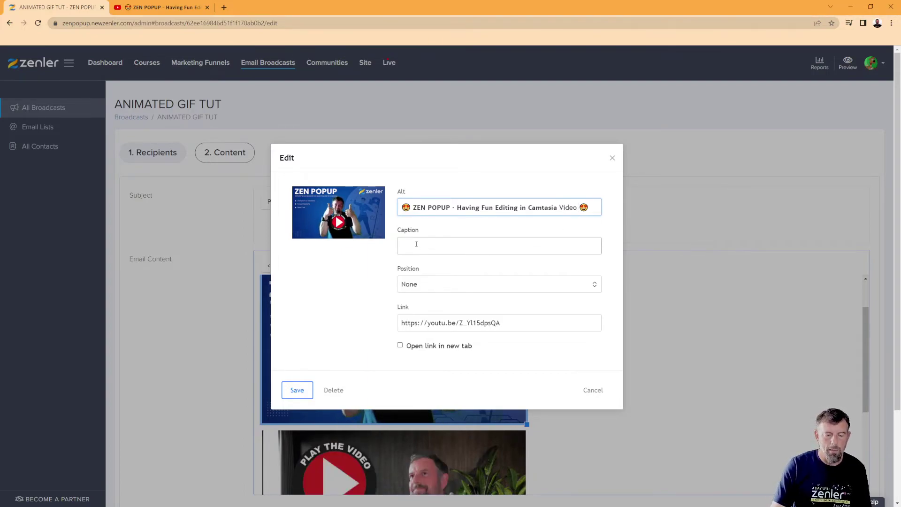
# Step: Make the top GIF's link open in a new tab and save its settings
pyautogui.click(401, 347)
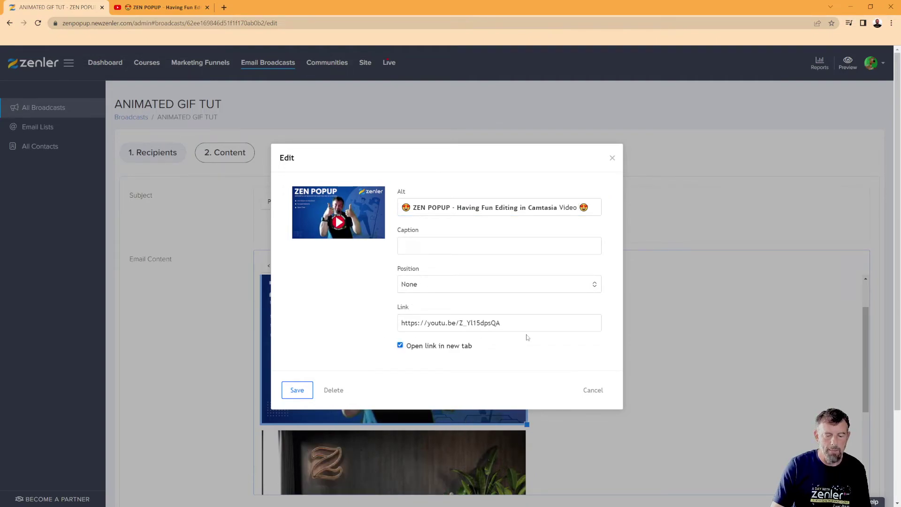
pyautogui.moveTo(516, 324); pyautogui.dragTo(312, 332)
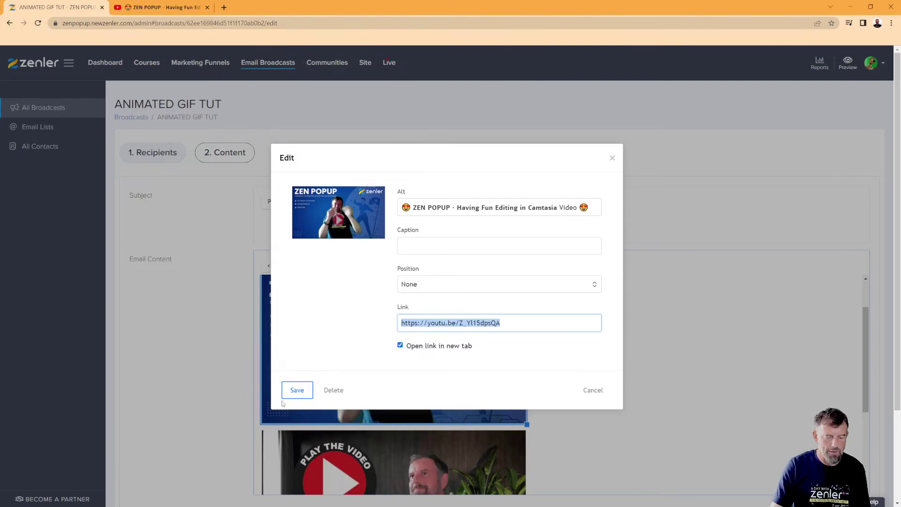
pyautogui.click(297, 390)
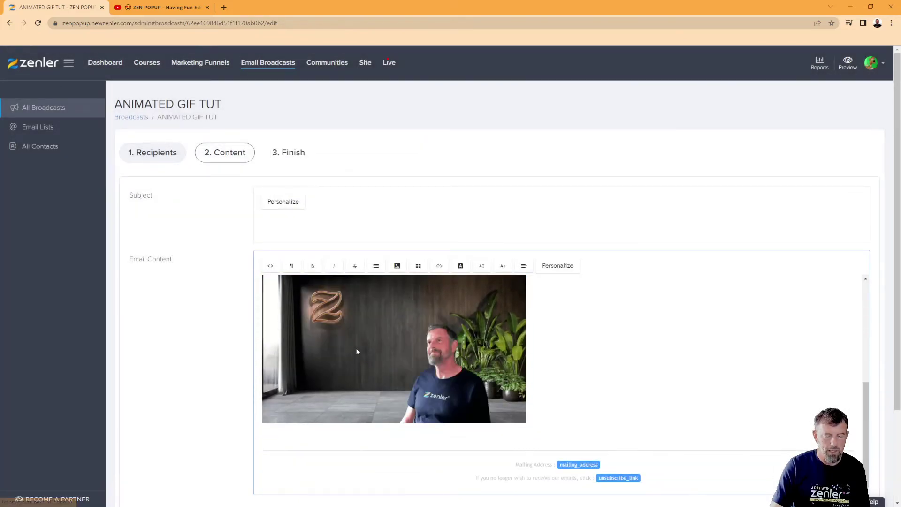
pyautogui.click(355, 348)
pyautogui.click(347, 342)
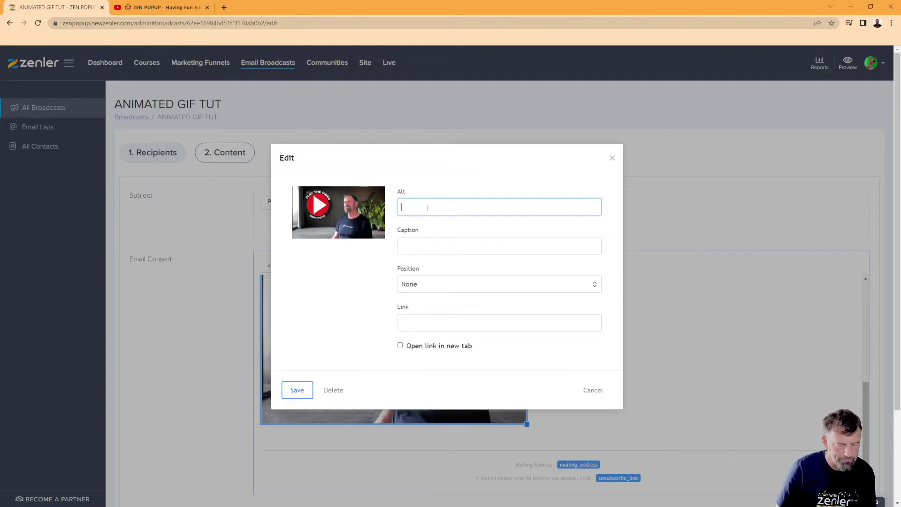
pyautogui.write('S')
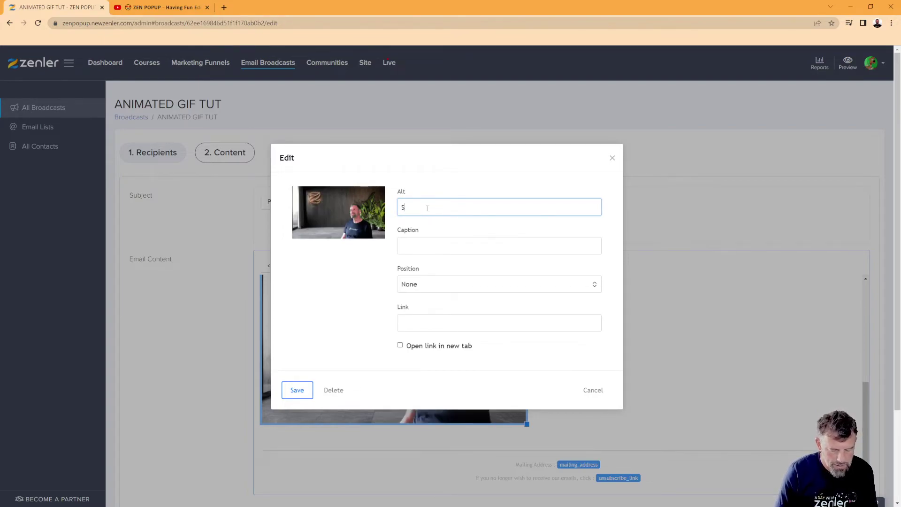
pyautogui.write('till image ')
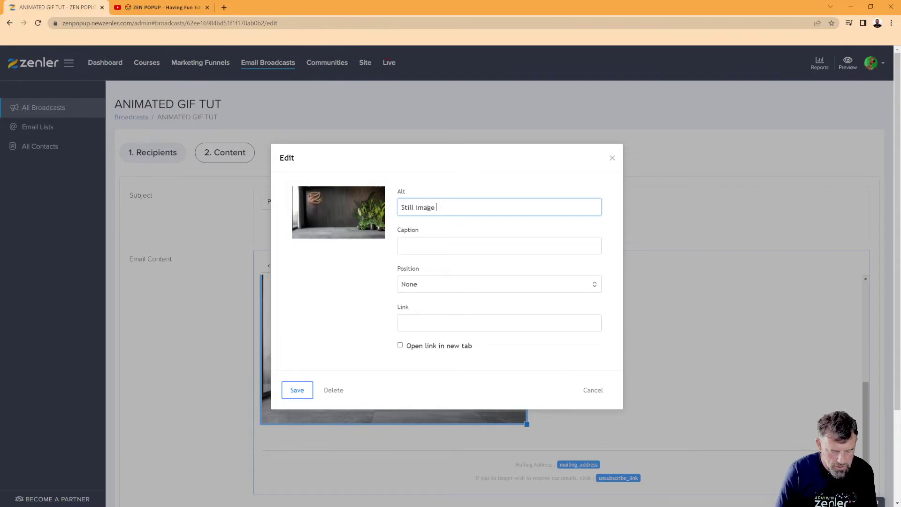
pyautogui.write('version')
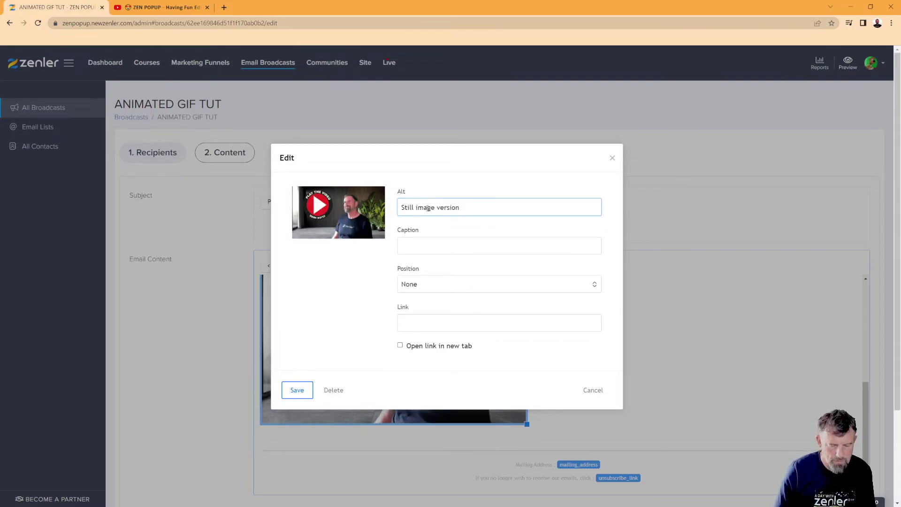
pyautogui.press('BackSpace')
pyautogui.click(435, 319)
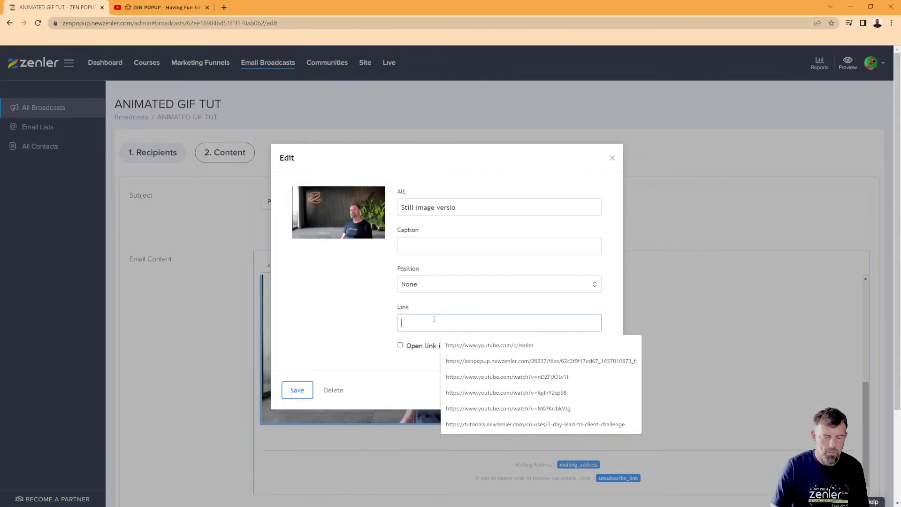
pyautogui.hotkey('ctrl', 'v')
pyautogui.click(400, 346)
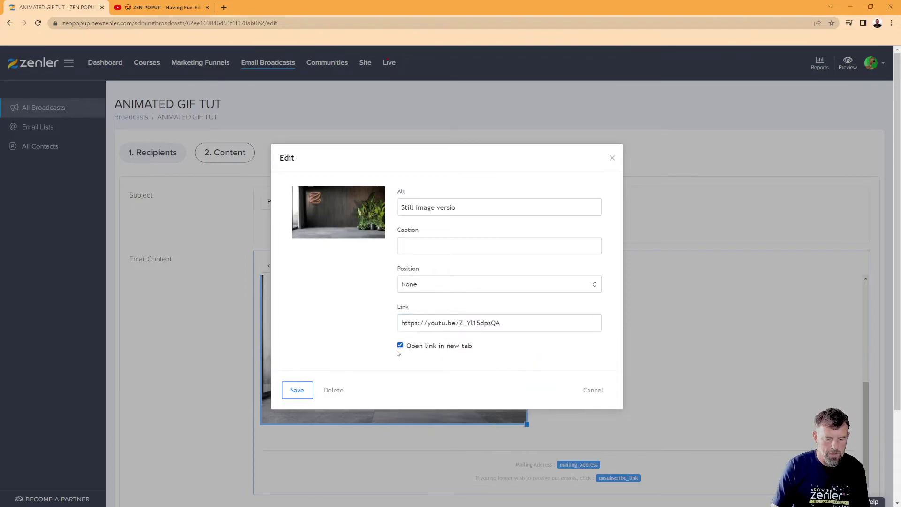
pyautogui.click(297, 390)
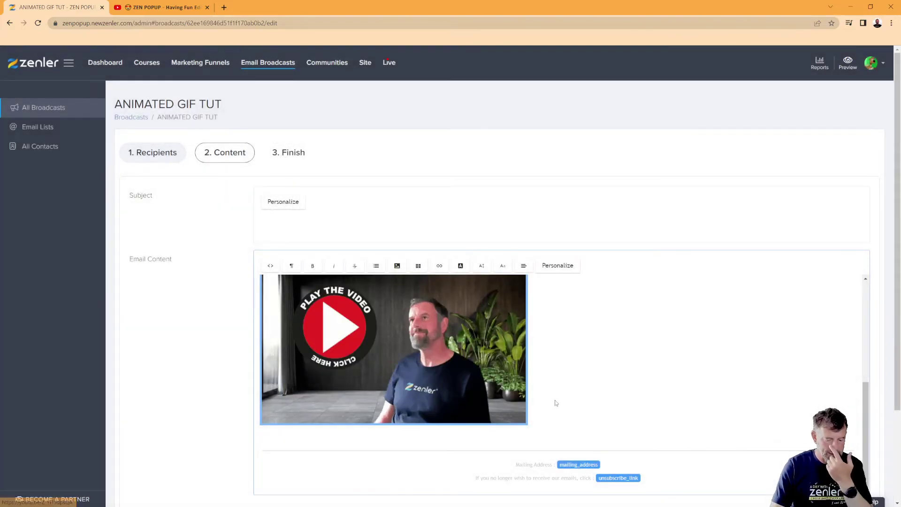
pyautogui.click(556, 403)
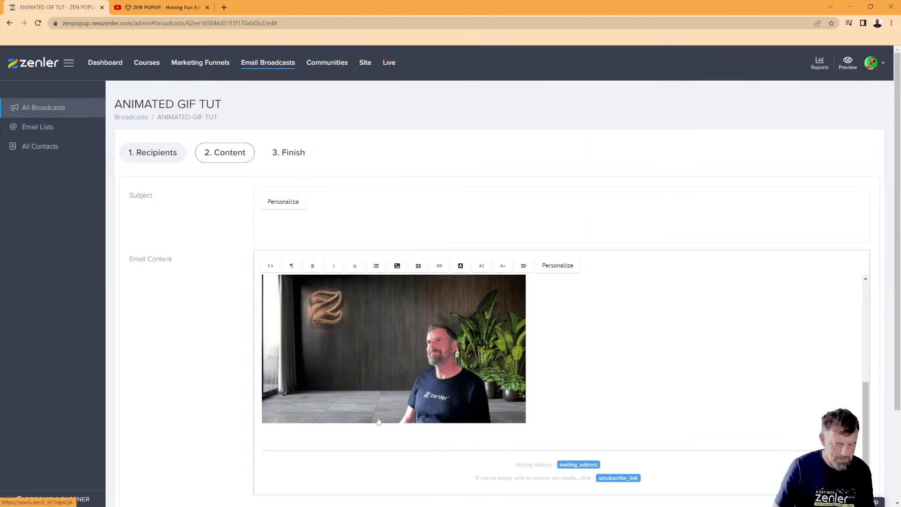
# Step: Add the sign-off 'Bye for now' with the sender's name on the next line
pyautogui.write('Bye f')
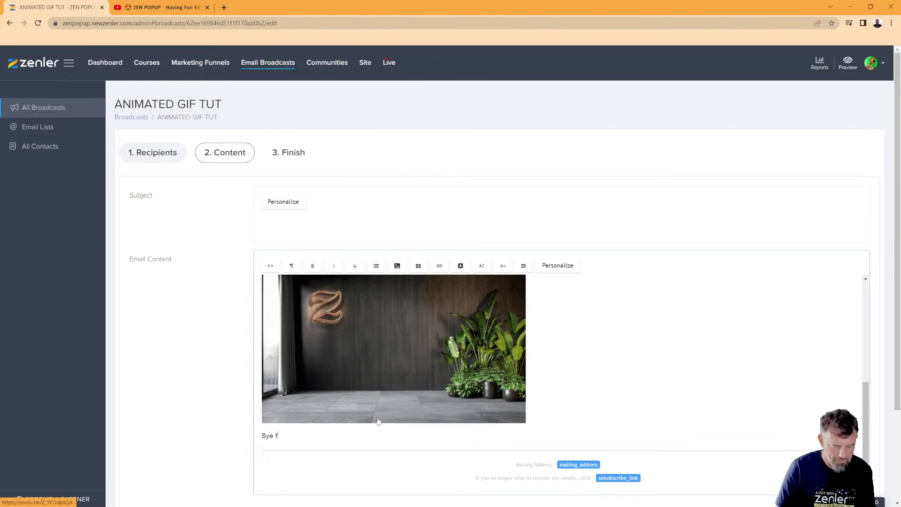
pyautogui.write('or now')
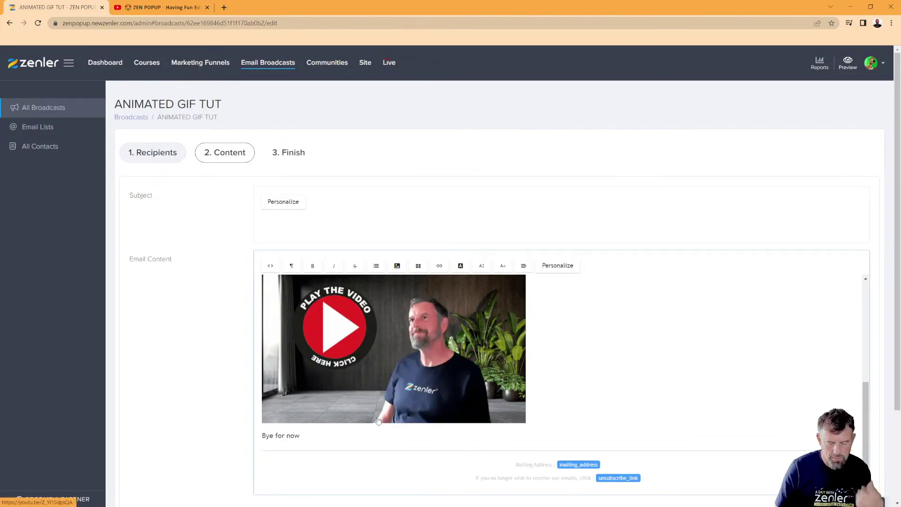
pyautogui.press('Return')
pyautogui.write('David')
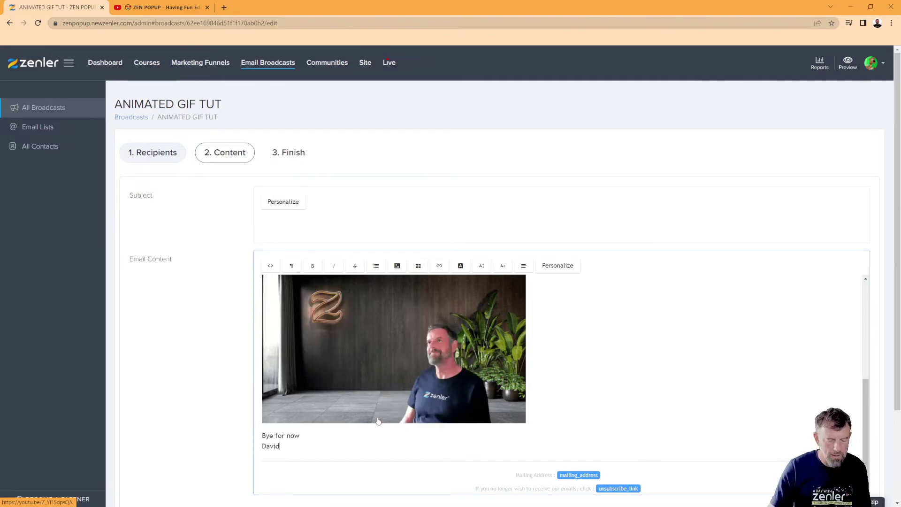
# Step: Set the subject to '😍 ZEN POPUP - Having Fun Editing in Camtasia - See the video 😍'
pyautogui.scroll(5, 396, 307)
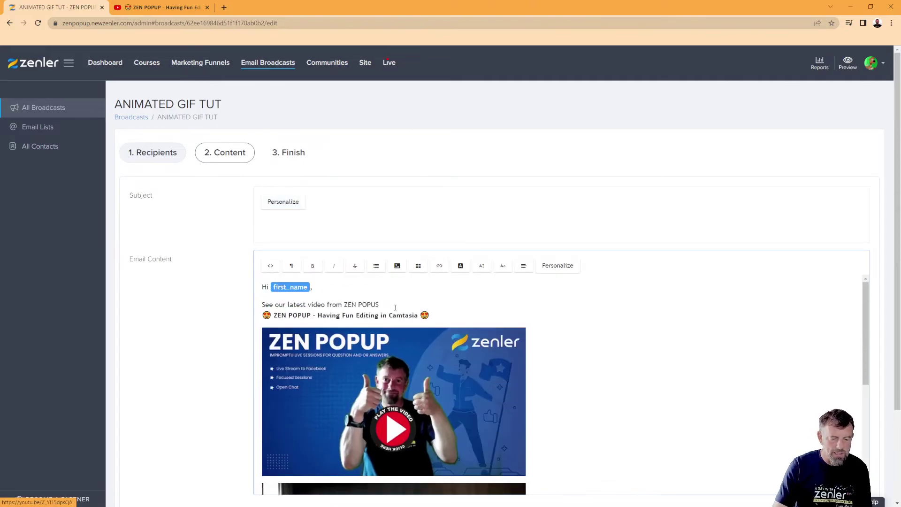
pyautogui.moveTo(429, 315); pyautogui.dragTo(262, 318)
pyautogui.hotkey('ctrl', 'c')
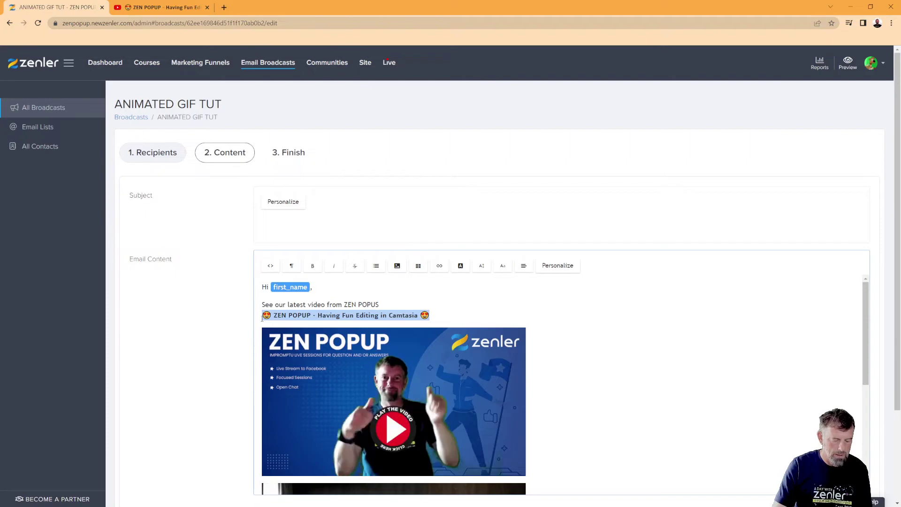
pyautogui.click(310, 229)
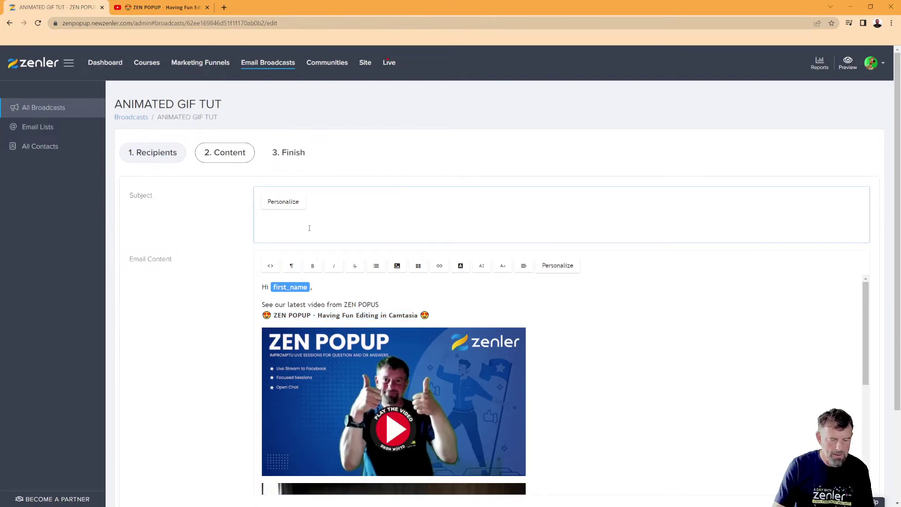
pyautogui.hotkey('ctrl', 'v')
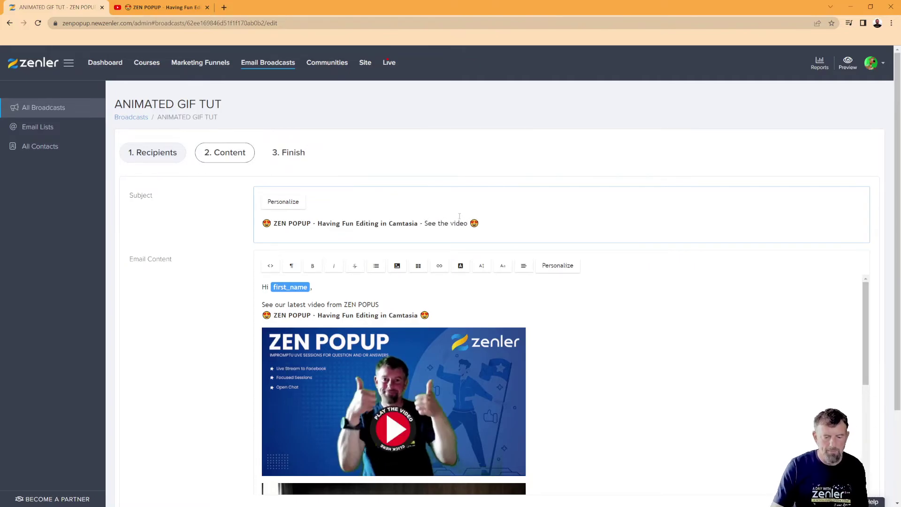
pyautogui.scroll(-5, 687, 342)
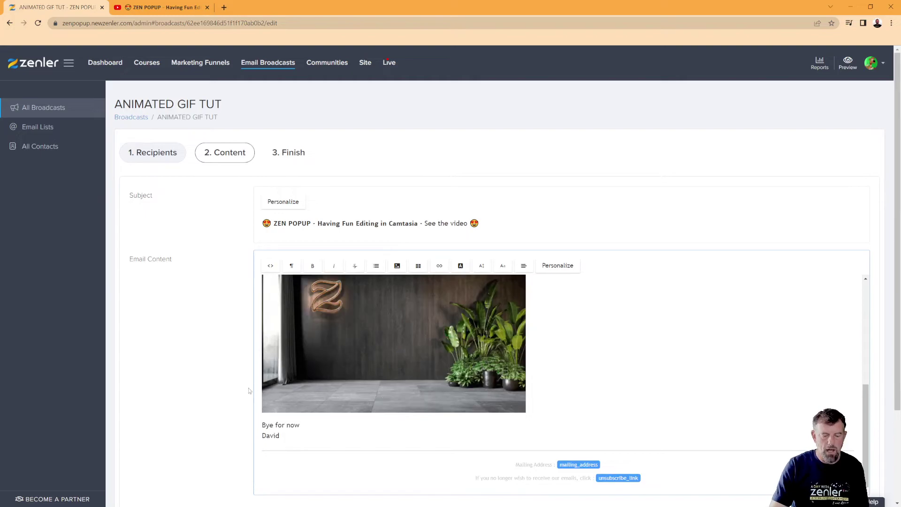
pyautogui.scroll(-3, 214, 386)
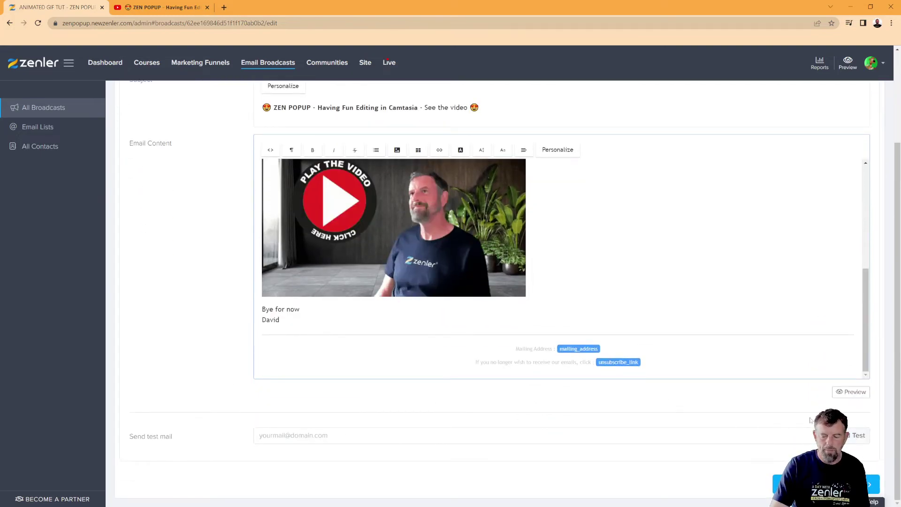
pyautogui.click(858, 396)
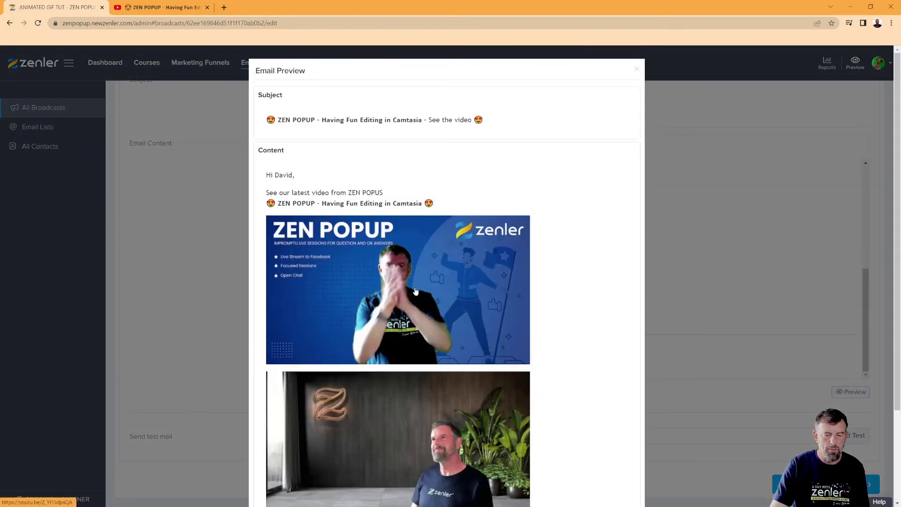
pyautogui.scroll(-3, 413, 249)
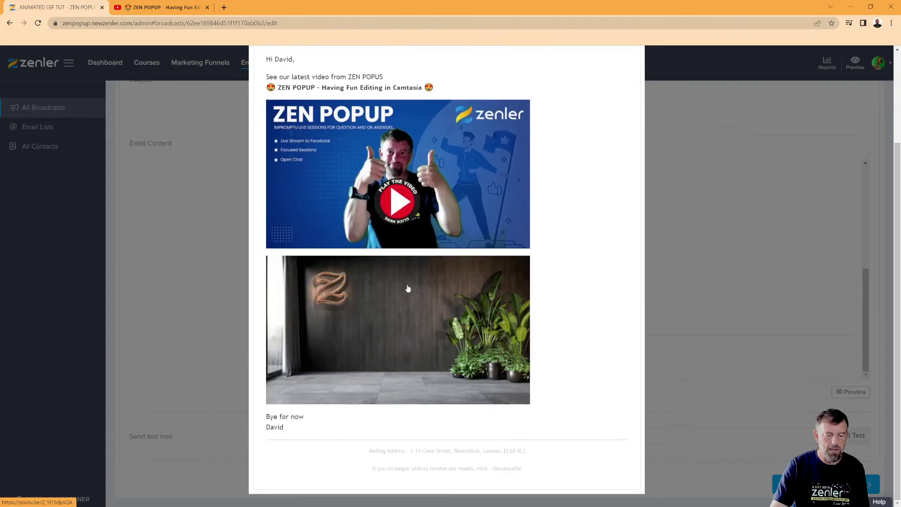
pyautogui.scroll(3, 456, 217)
pyautogui.click(636, 69)
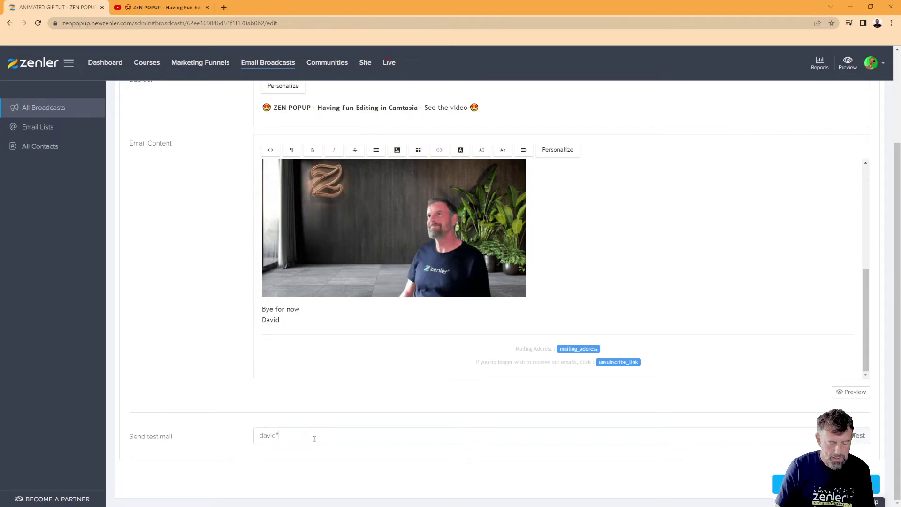
# Step: Send a test copy of the broadcast to your own email address
pyautogui.click(314, 436)
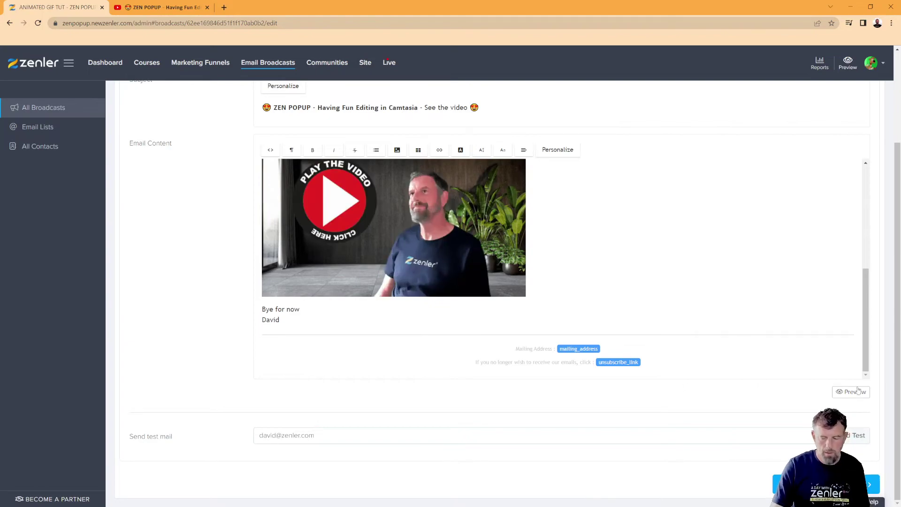
pyautogui.click(856, 435)
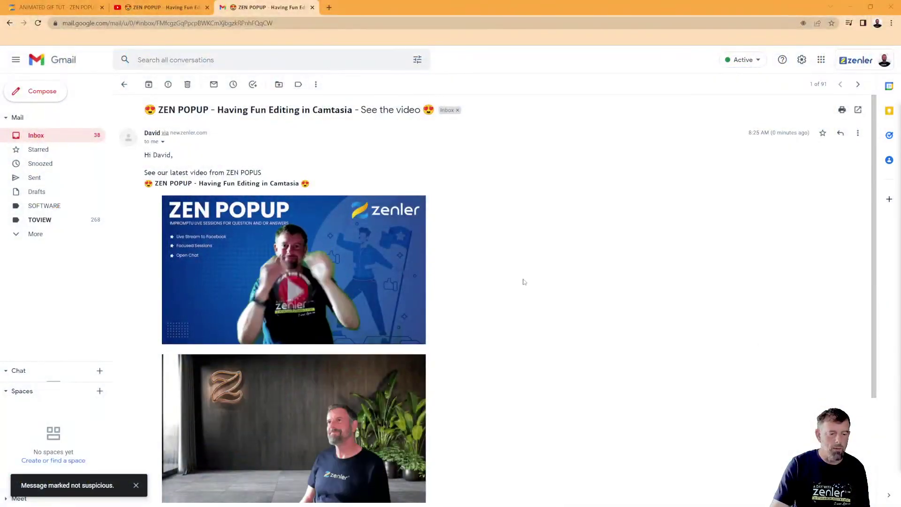
pyautogui.scroll(-3, 488, 227)
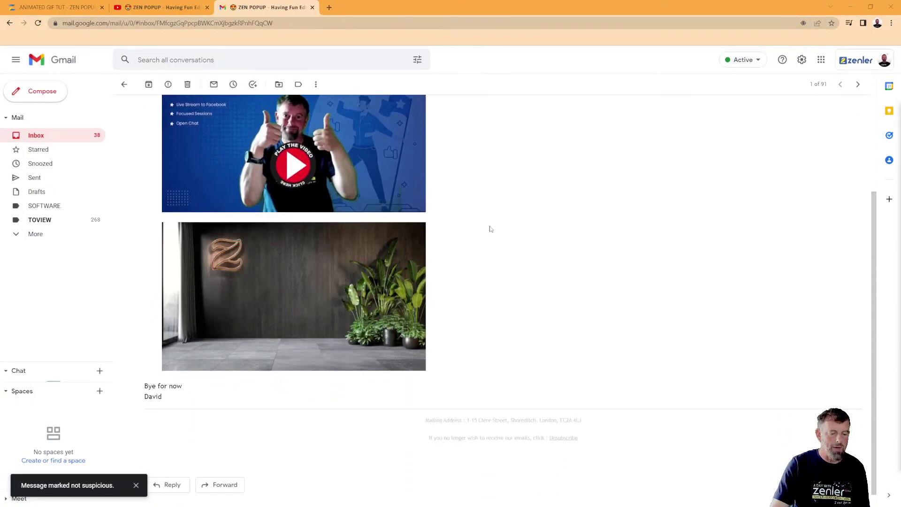
pyautogui.scroll(3, 491, 229)
pyautogui.scroll(-3, 488, 227)
pyautogui.scroll(3, 488, 227)
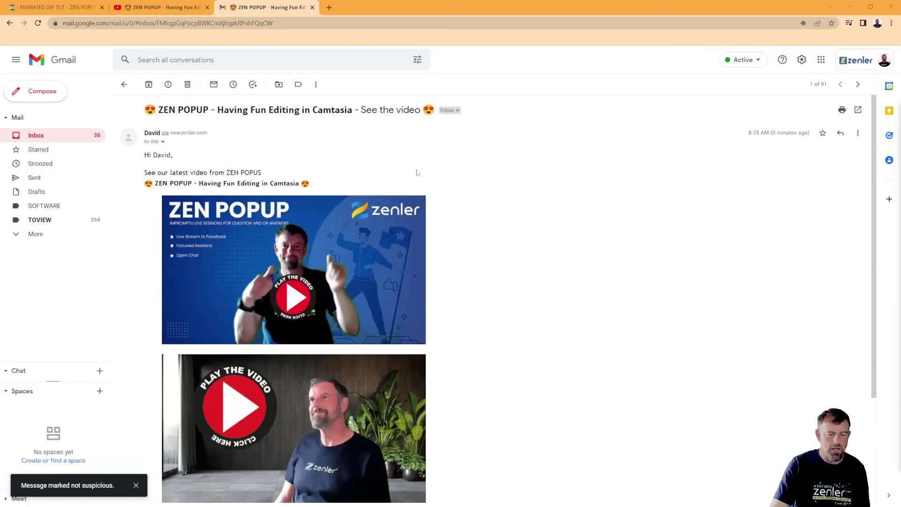
pyautogui.click(393, 256)
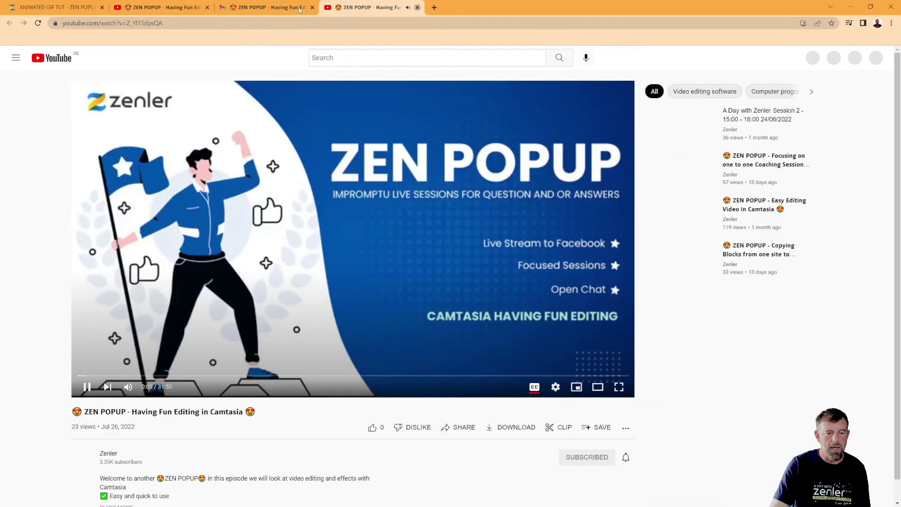
pyautogui.click(418, 8)
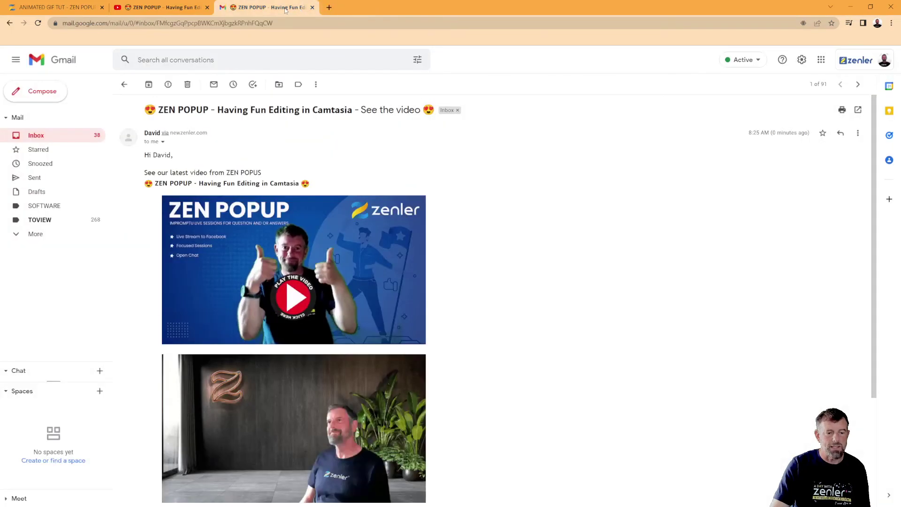